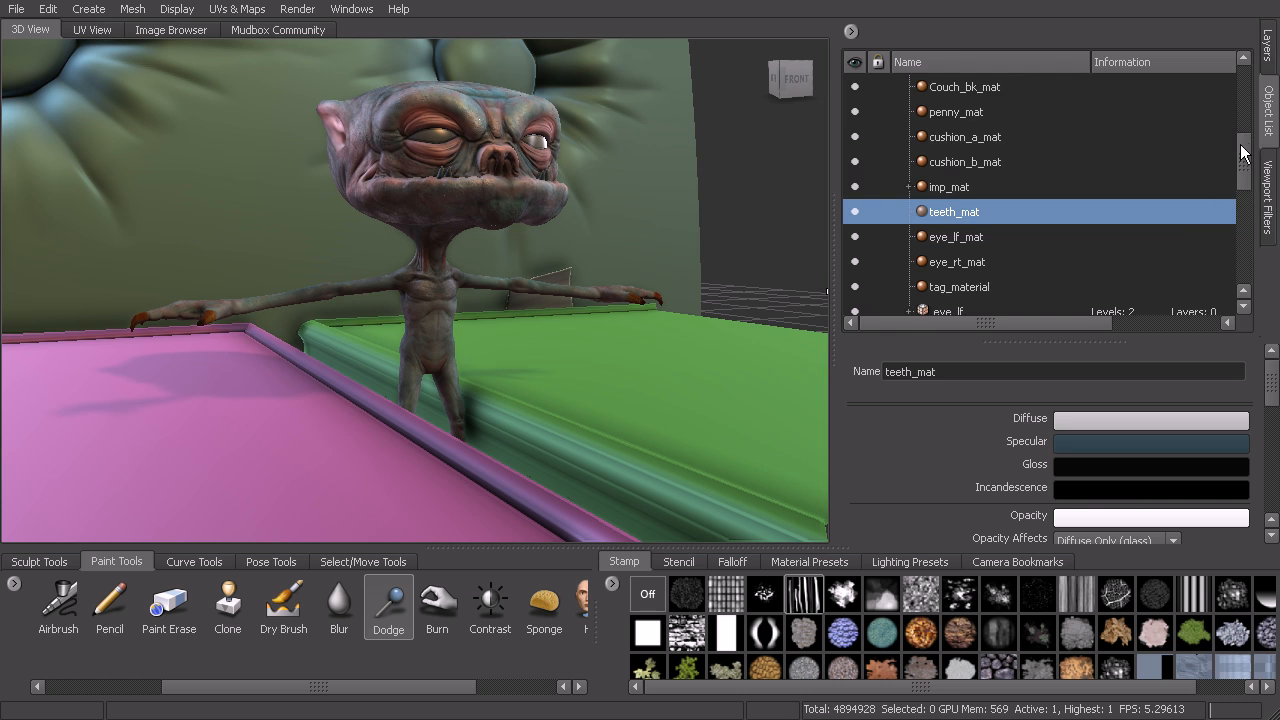
Hide the imp mesh and isolate the eye_lf sphere in the 3D view.
left_click(855, 212)
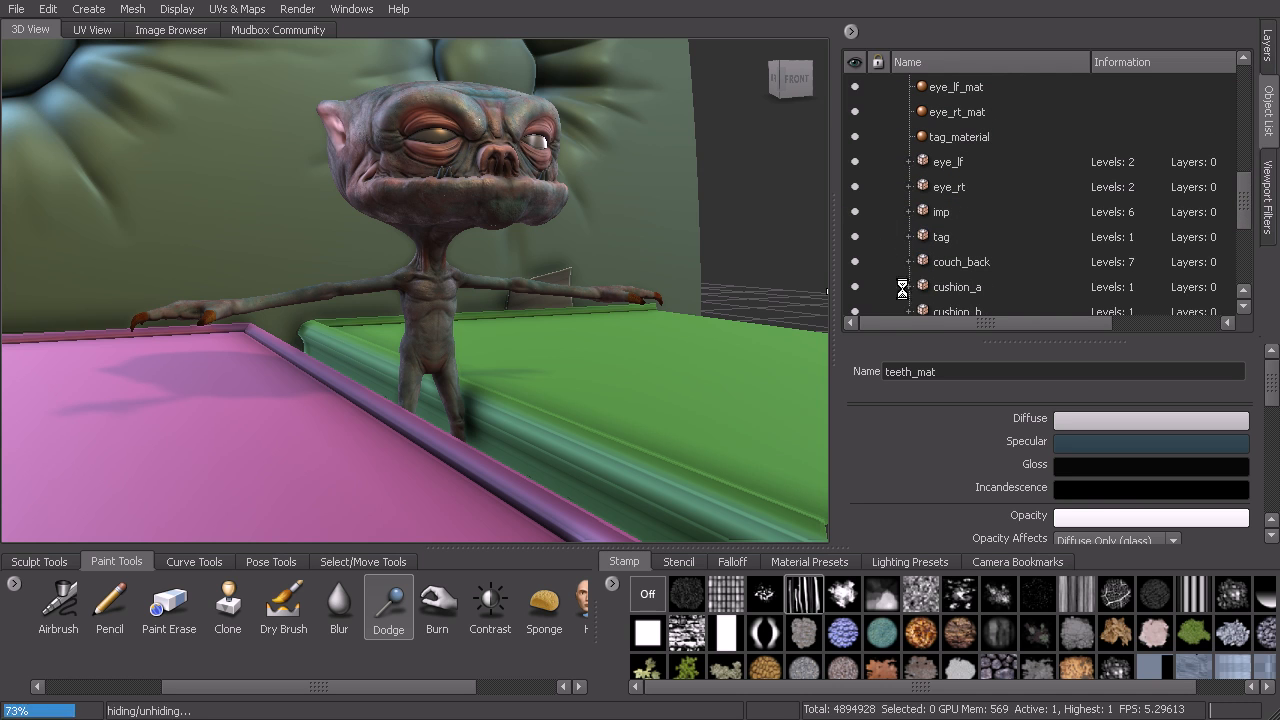
left_click_drag(470, 150, 497, 146, "alt")
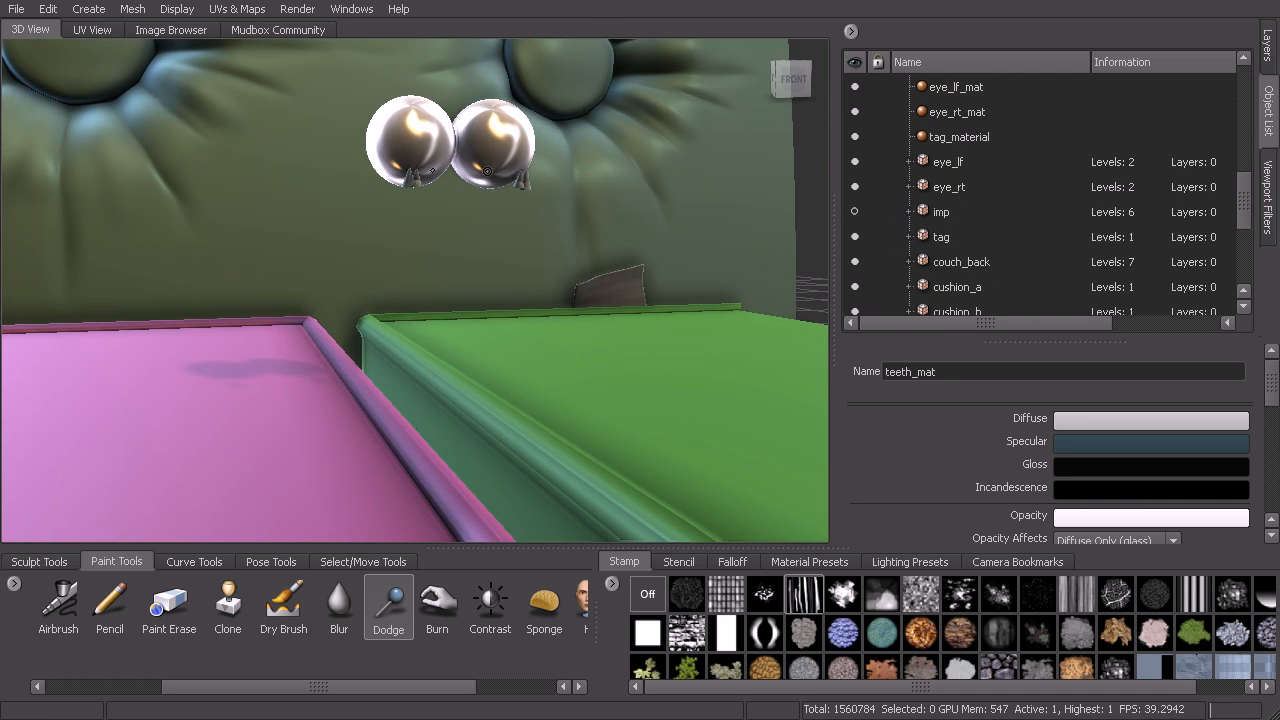
right_click(497, 146)
left_click(436, 114)
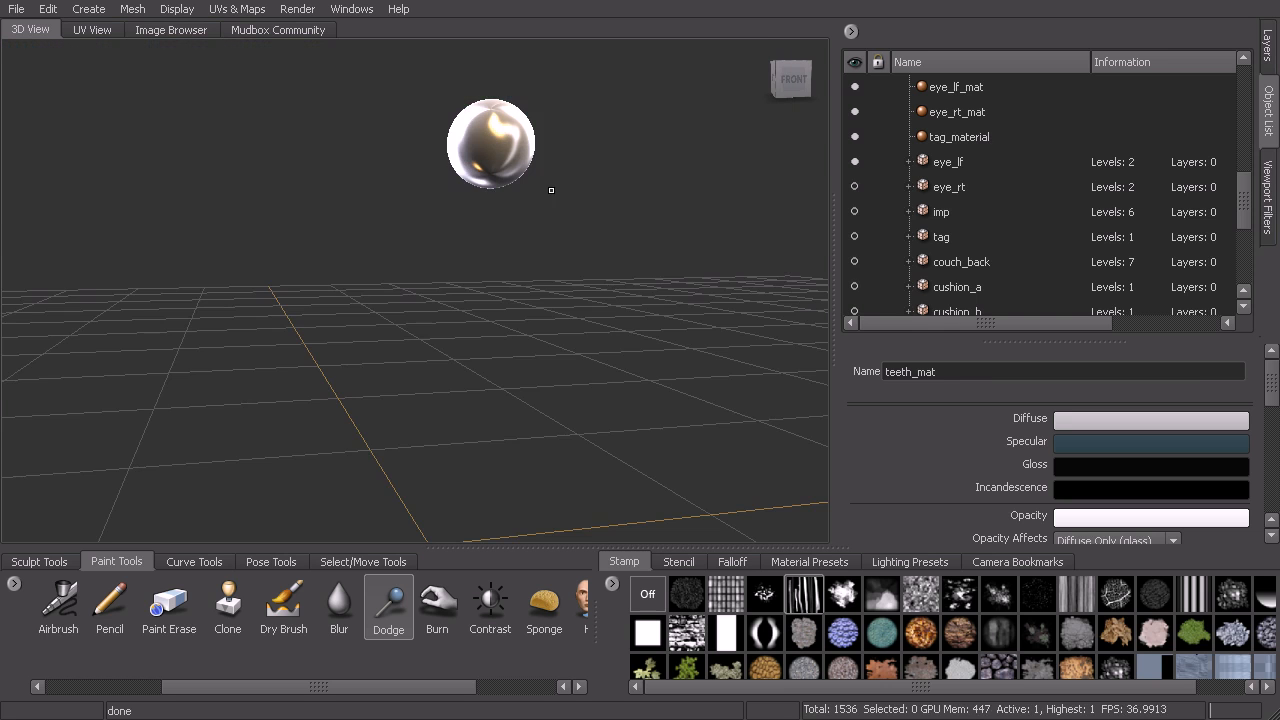
Edit the isolated eye's material, eye_lf_mat, and set its reflection strength to 0.03.
middle_click_drag(521, 318, 522, 295, "alt")
right_click_drag(522, 295, 654, 337, "alt")
middle_click_drag(654, 337, 663, 327, "alt")
left_click_drag(663, 327, 520, 271, "alt")
right_click(520, 271)
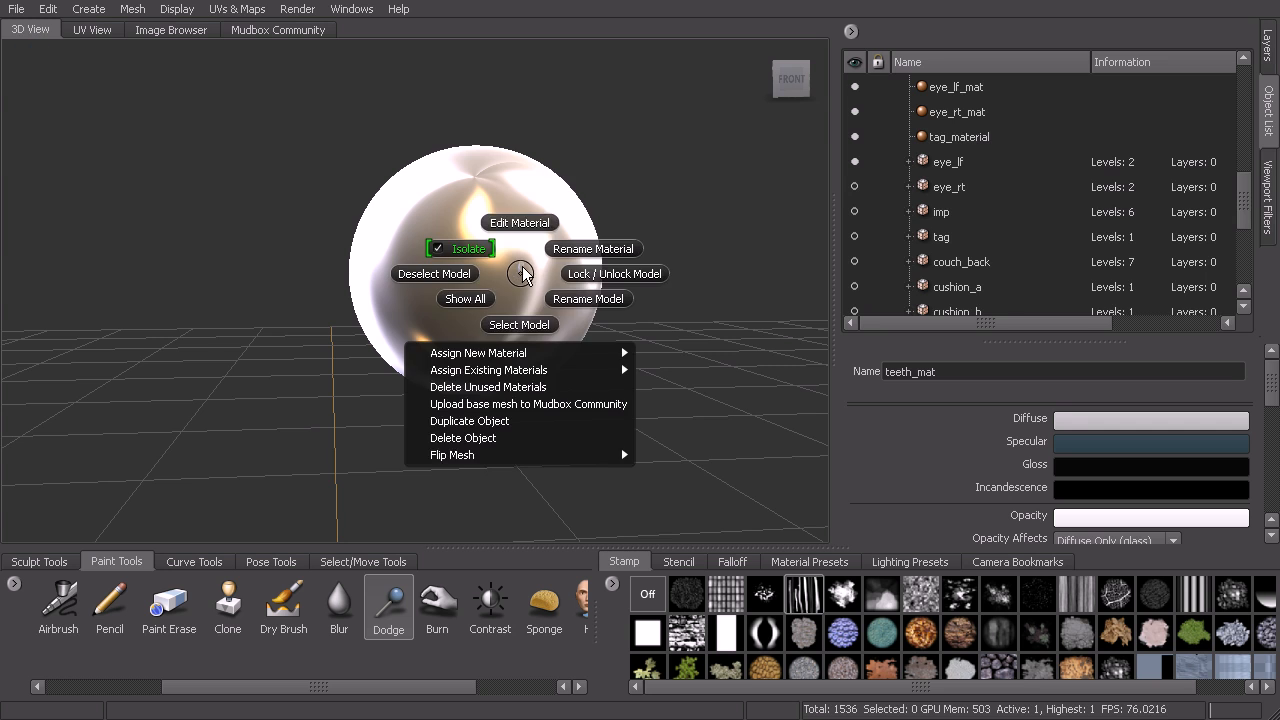
left_click(517, 218)
left_click_drag(690, 196, 885, 110)
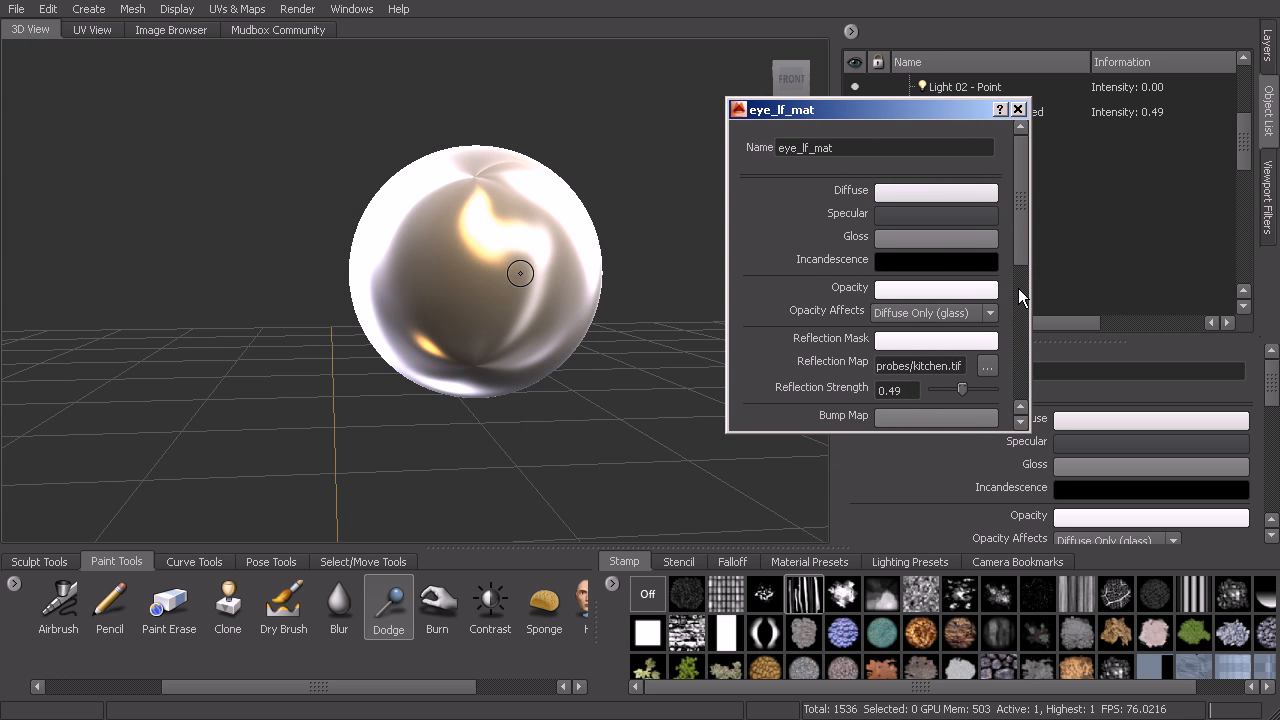
scroll(1021, 253, "down", 3)
left_click_drag(957, 315, 933, 317)
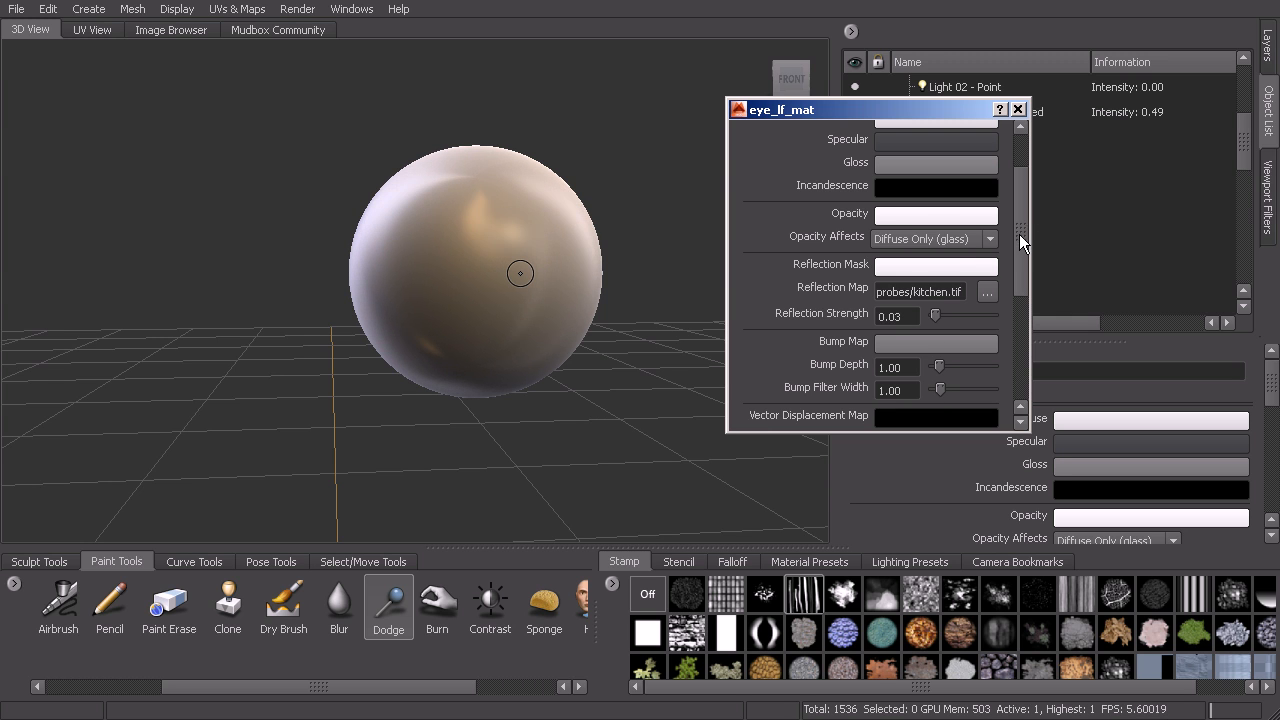
Darken the gloss color of eye_lf_mat to a dark grey.
scroll(1022, 240, "up", 3)
left_click(966, 238)
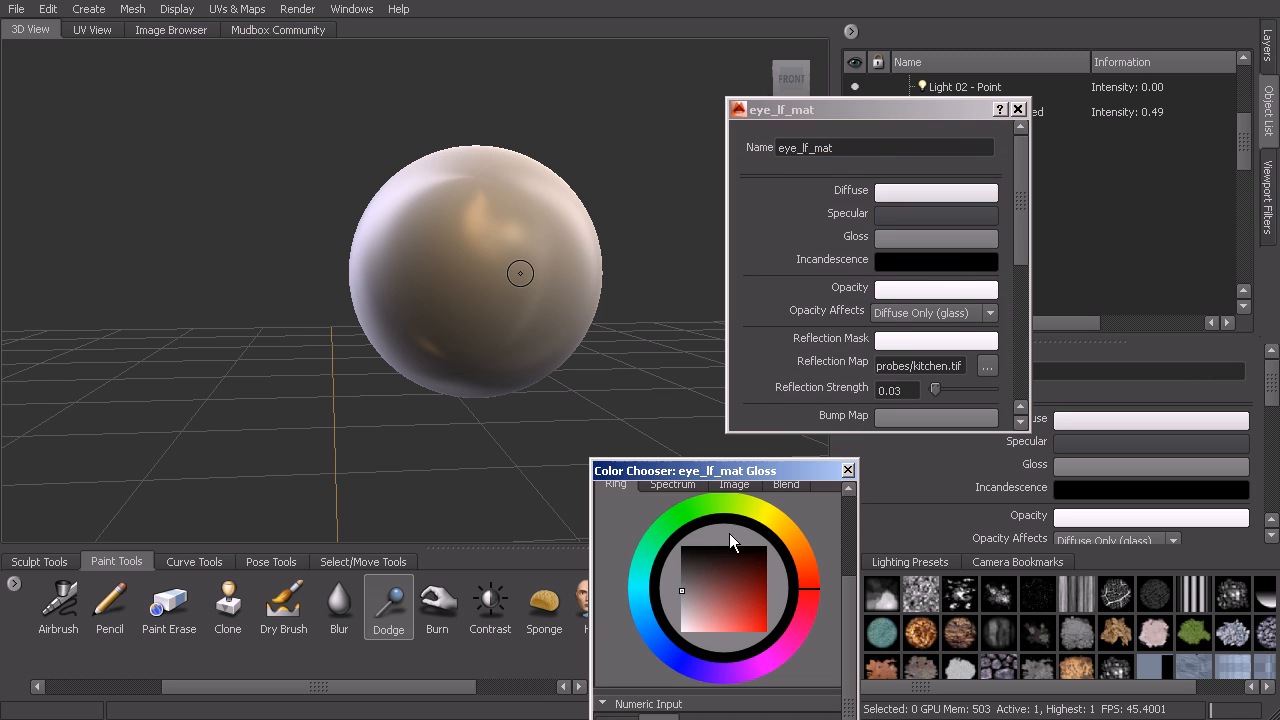
left_click(676, 568)
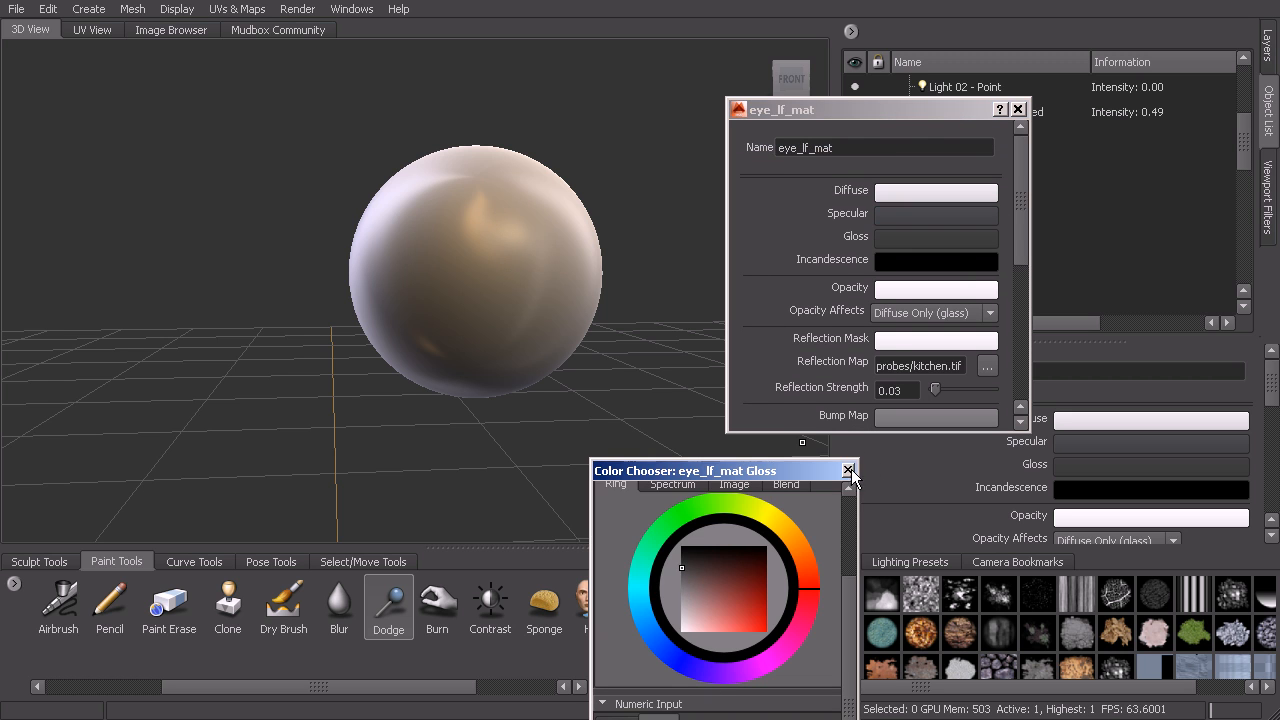
left_click(848, 470)
Set the specular color of eye_lf_mat to a dark neutral grey.
left_click(912, 214)
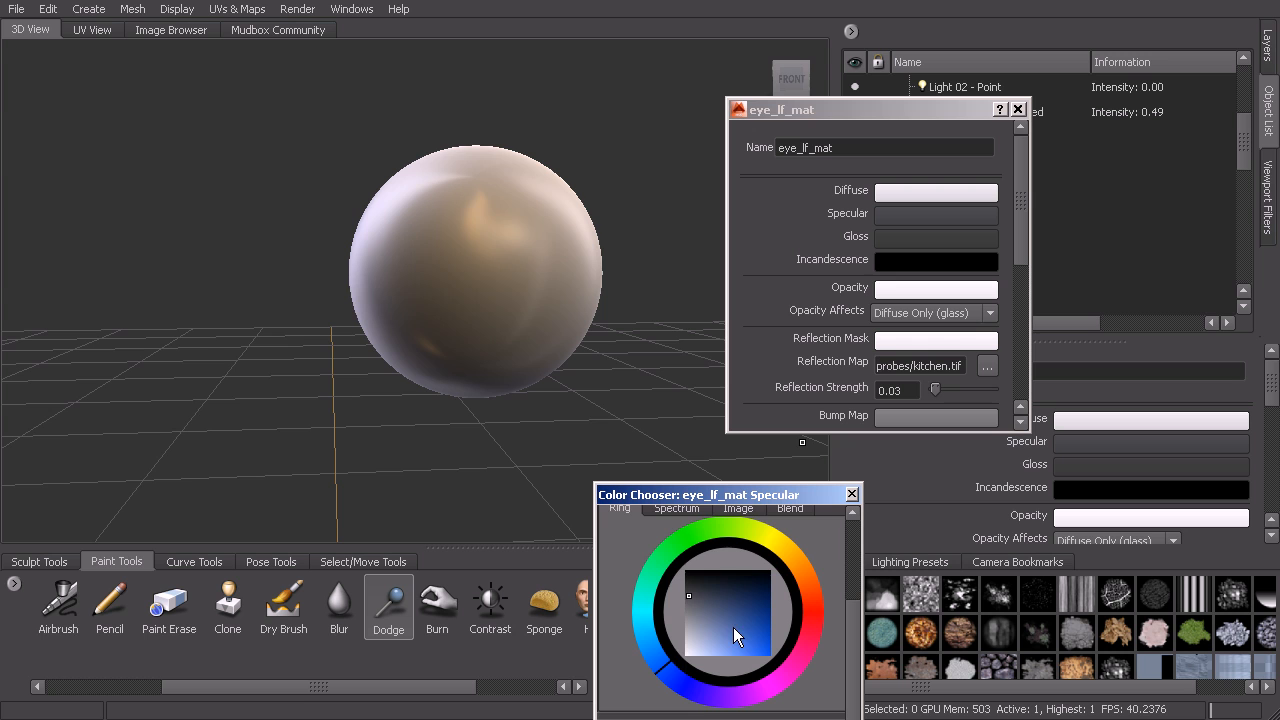
left_click(683, 590)
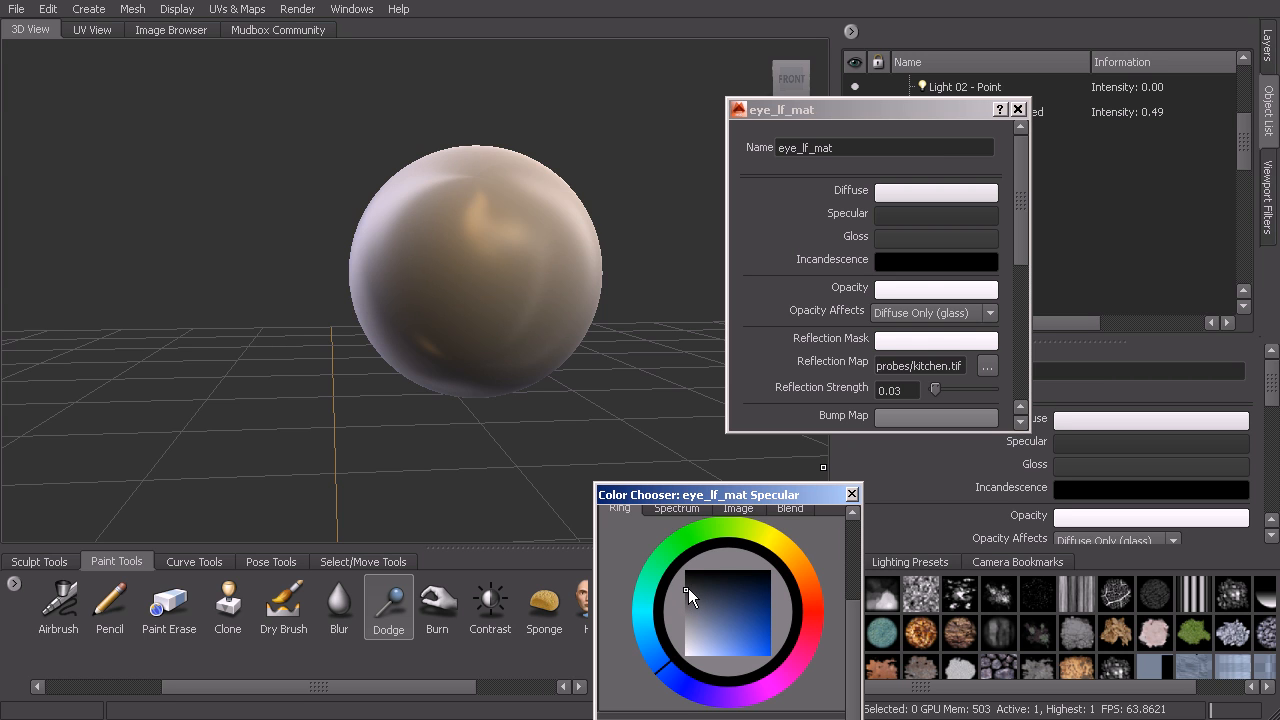
left_click(851, 494)
Set the gloss color of eye_lf_mat to a medium grey and finish editing the material.
left_click(912, 238)
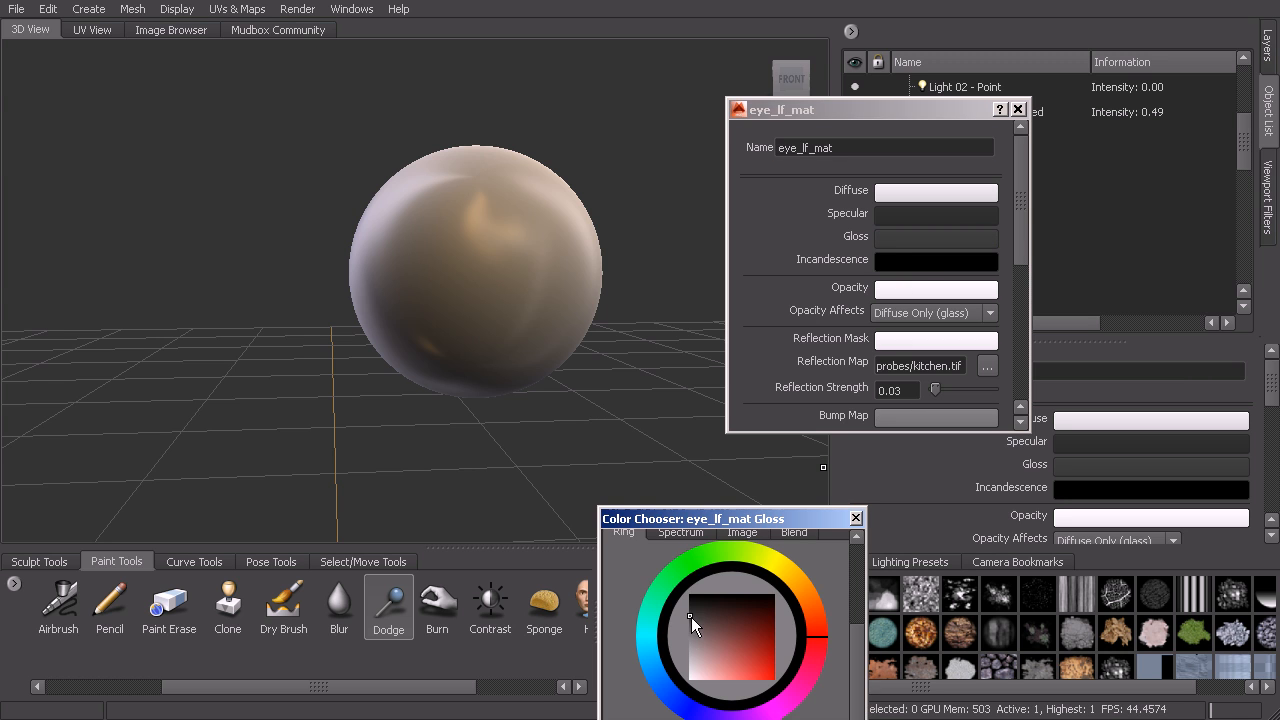
left_click(855, 518)
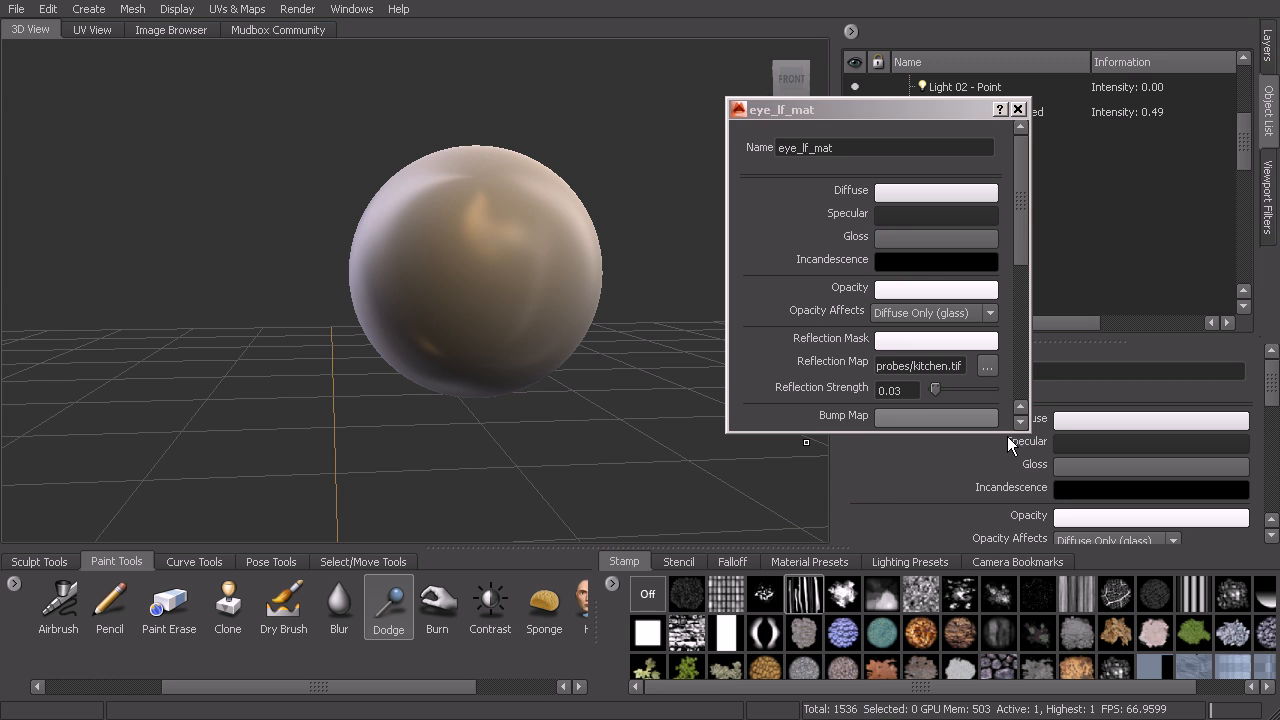
left_click(1017, 109)
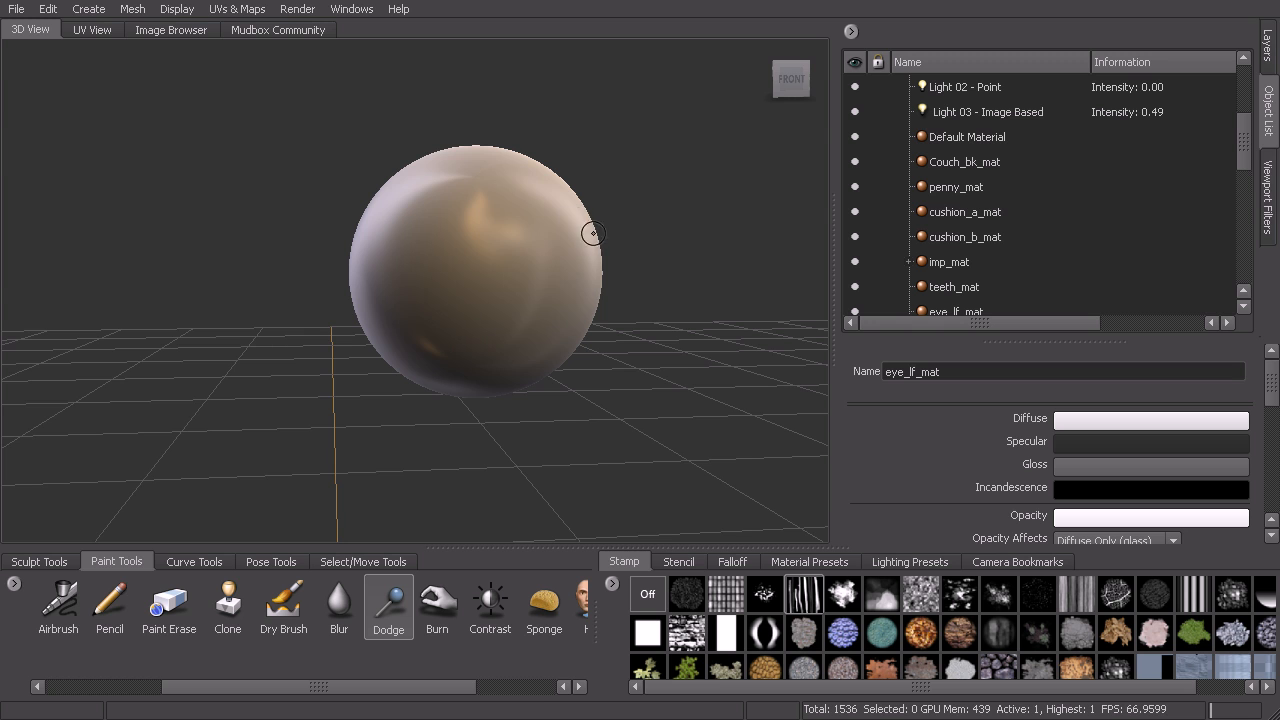
Step the left eye mesh down to subdivision level 0.
key("f")
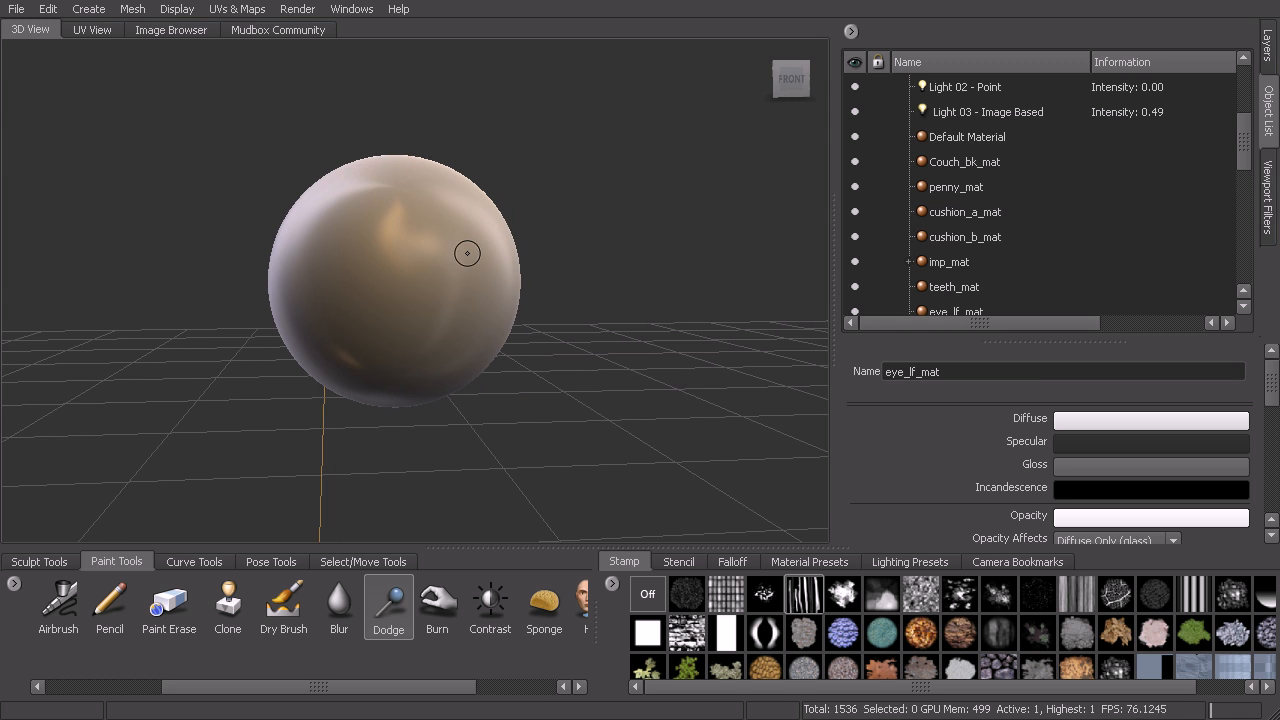
key("Page_Down")
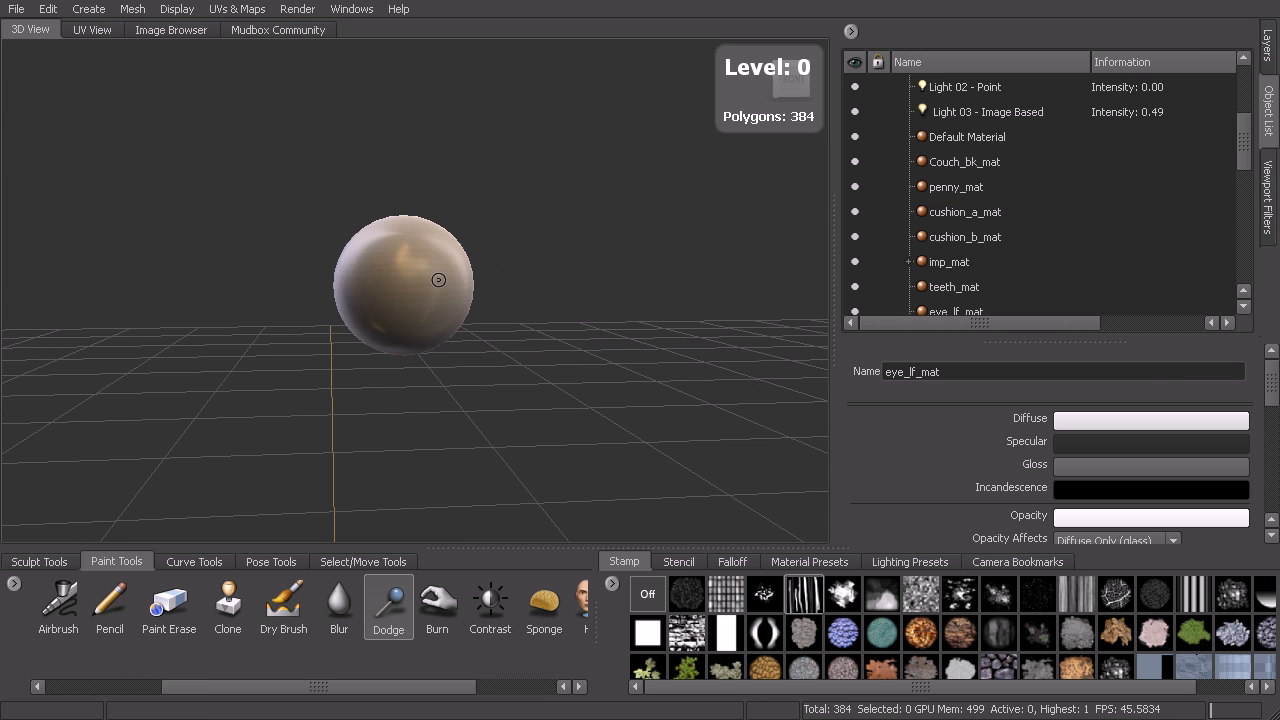
right_click_drag(466, 263, 562, 240, "alt")
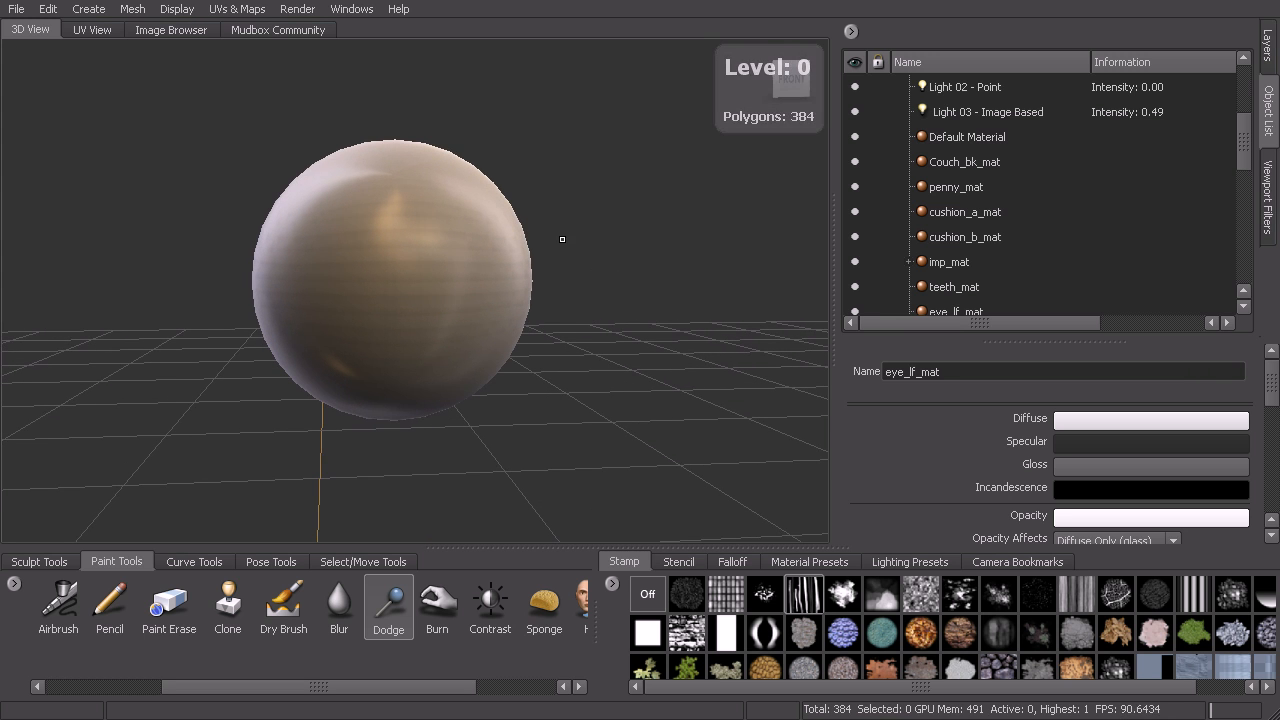
right_click_drag(369, 123, 436, 163, "alt")
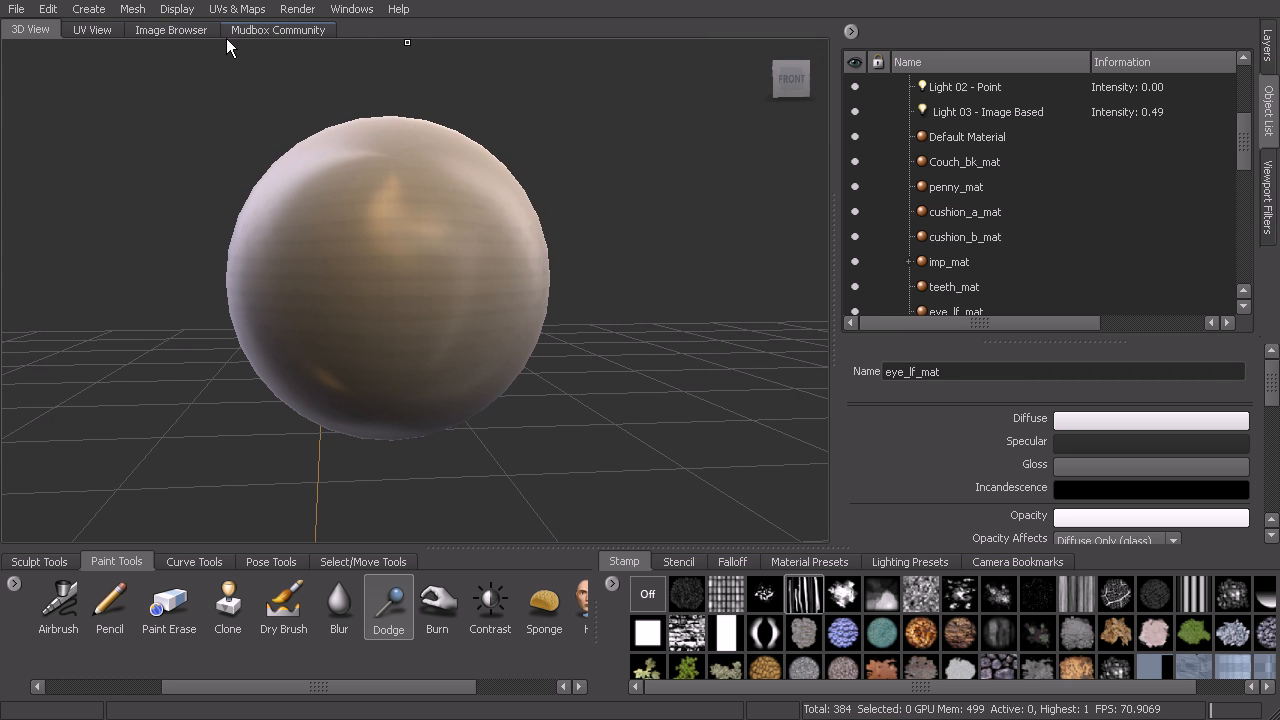
key("alt")
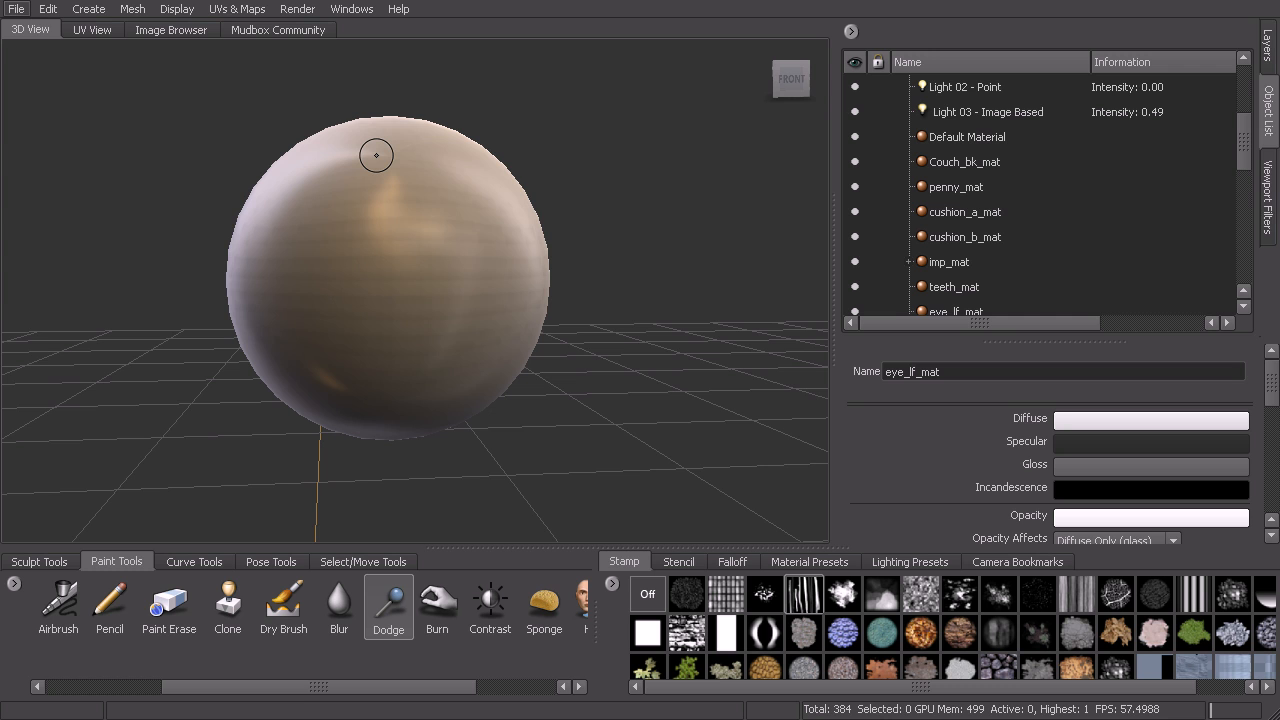
Start PTEX Setup for the left eye mesh and dismiss the mesh preparation guide.
left_click(244, 10)
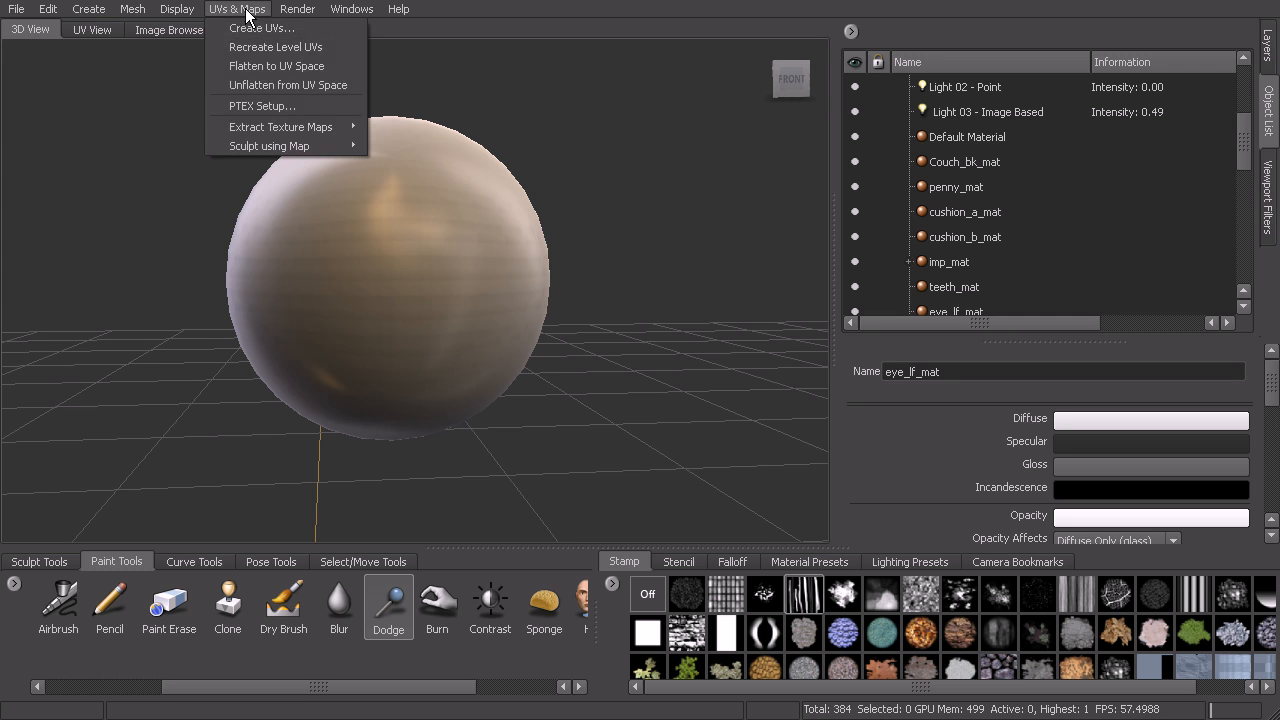
left_click(250, 106)
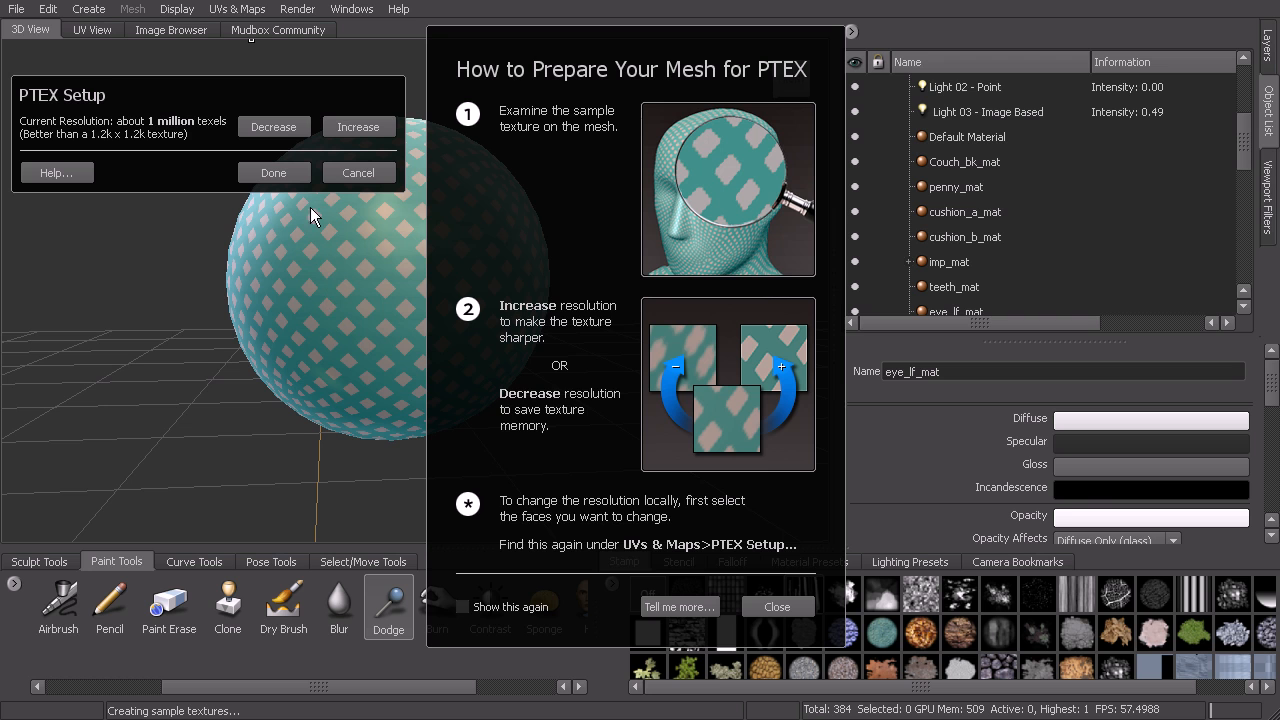
left_click(777, 607)
Decrease the PTEX resolution to about 24 thousand texels, then raise it back to about 1 million texels.
left_click(265, 131)
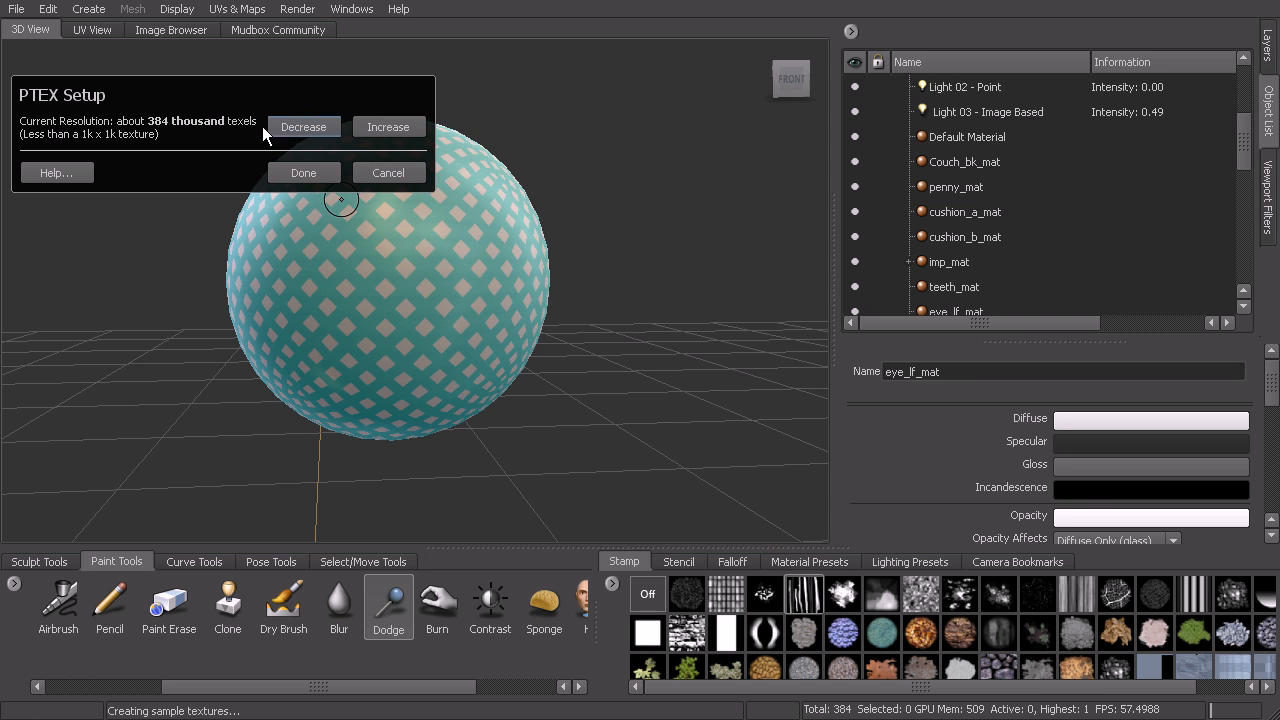
left_click(290, 127)
left_click(298, 130)
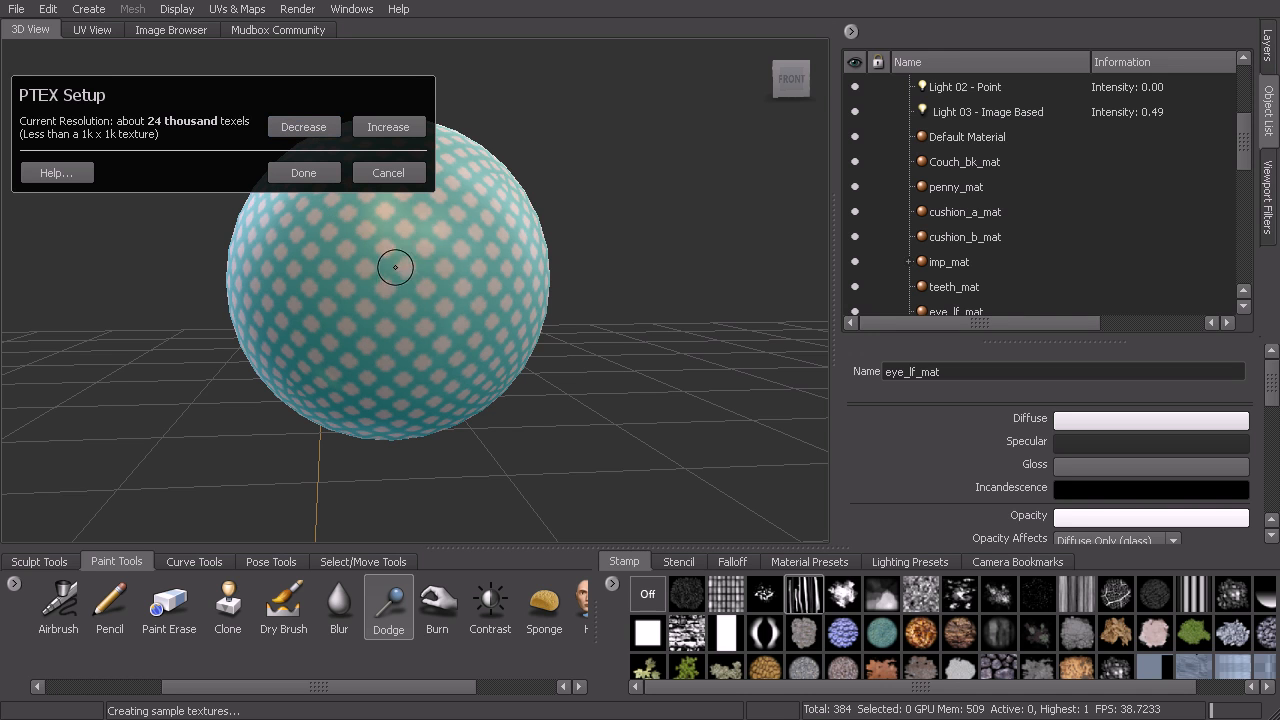
left_click(378, 128)
left_click(382, 128)
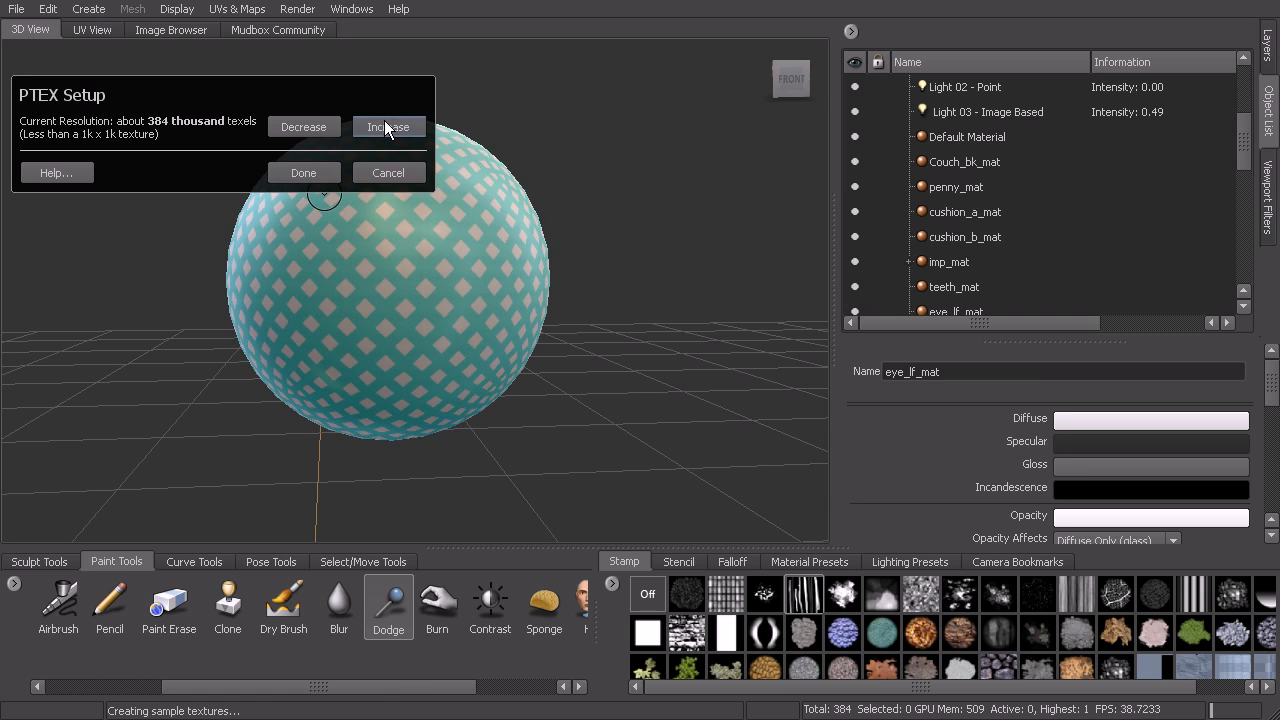
left_click(386, 127)
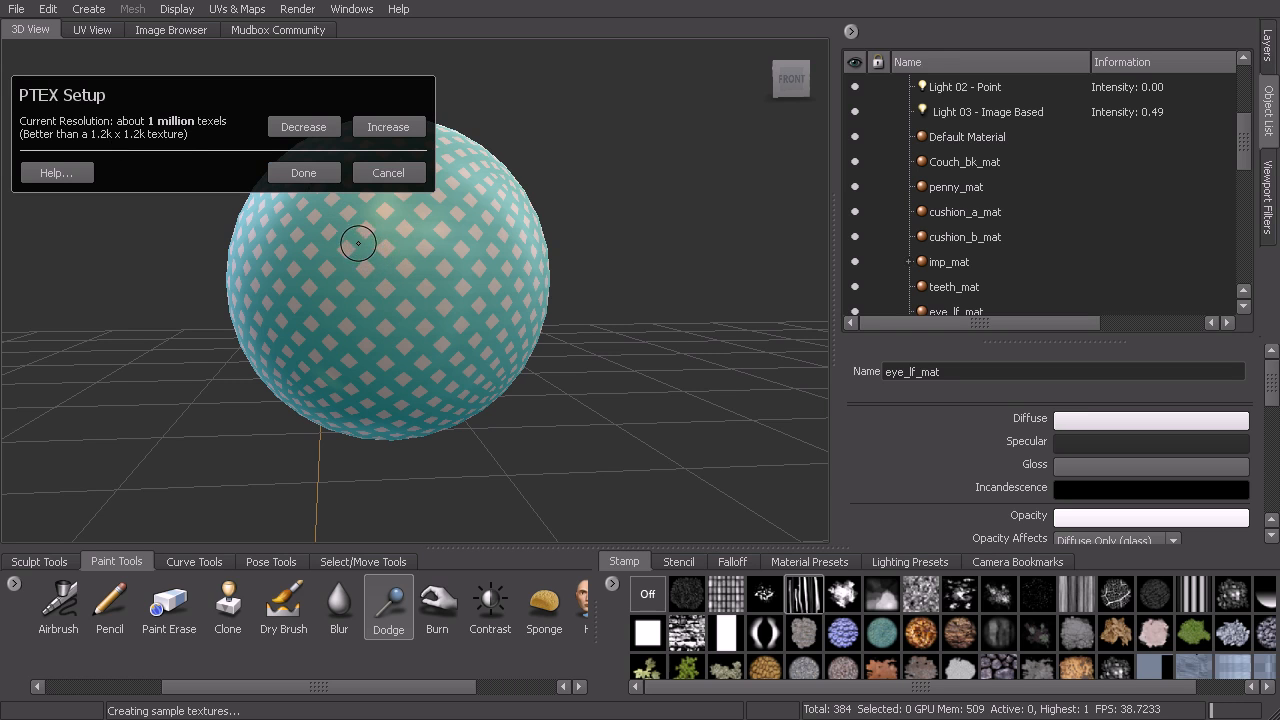
Accept the PTEX setup at about 1 million texels and check the eye mesh in the UV view.
left_click(303, 173)
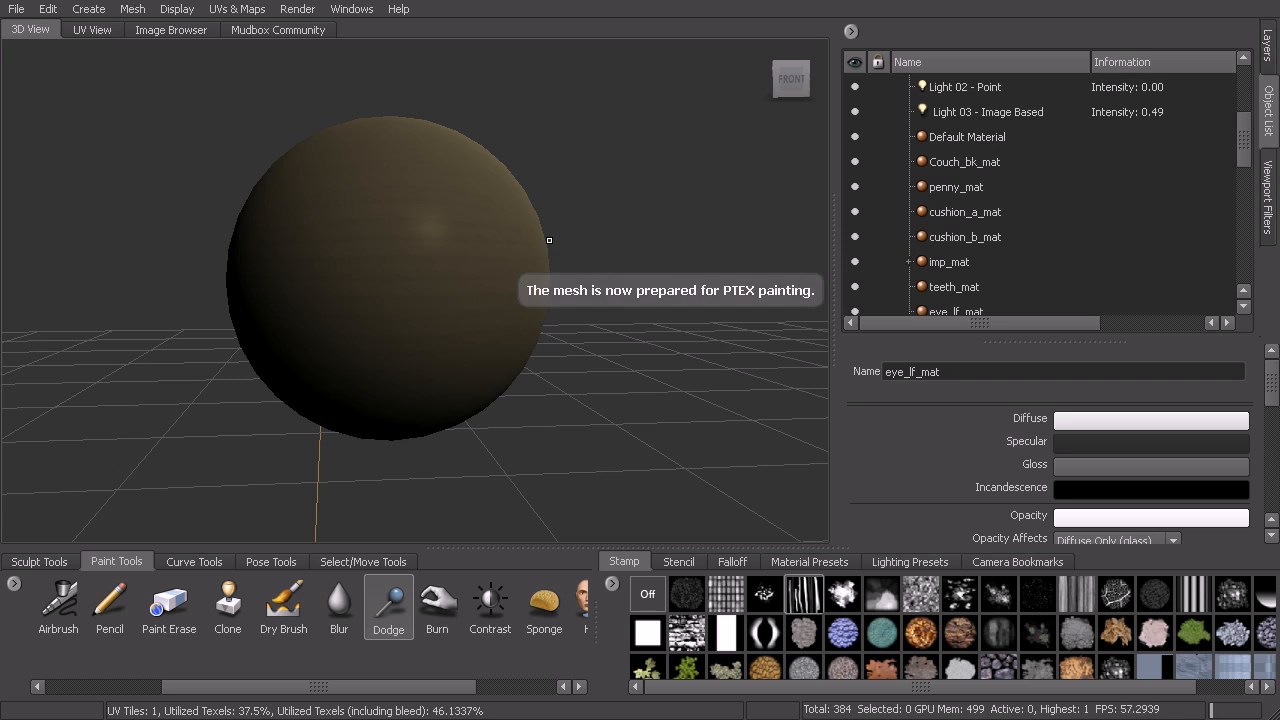
left_click(104, 31)
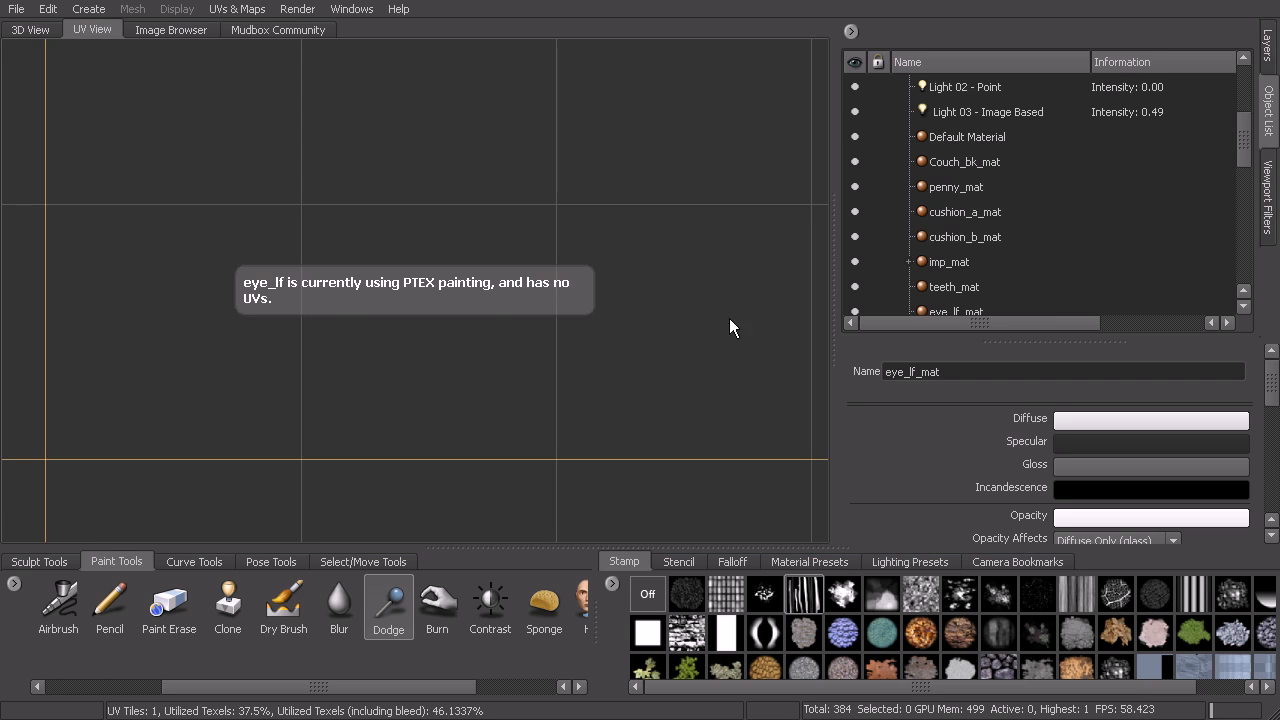
left_click(50, 31)
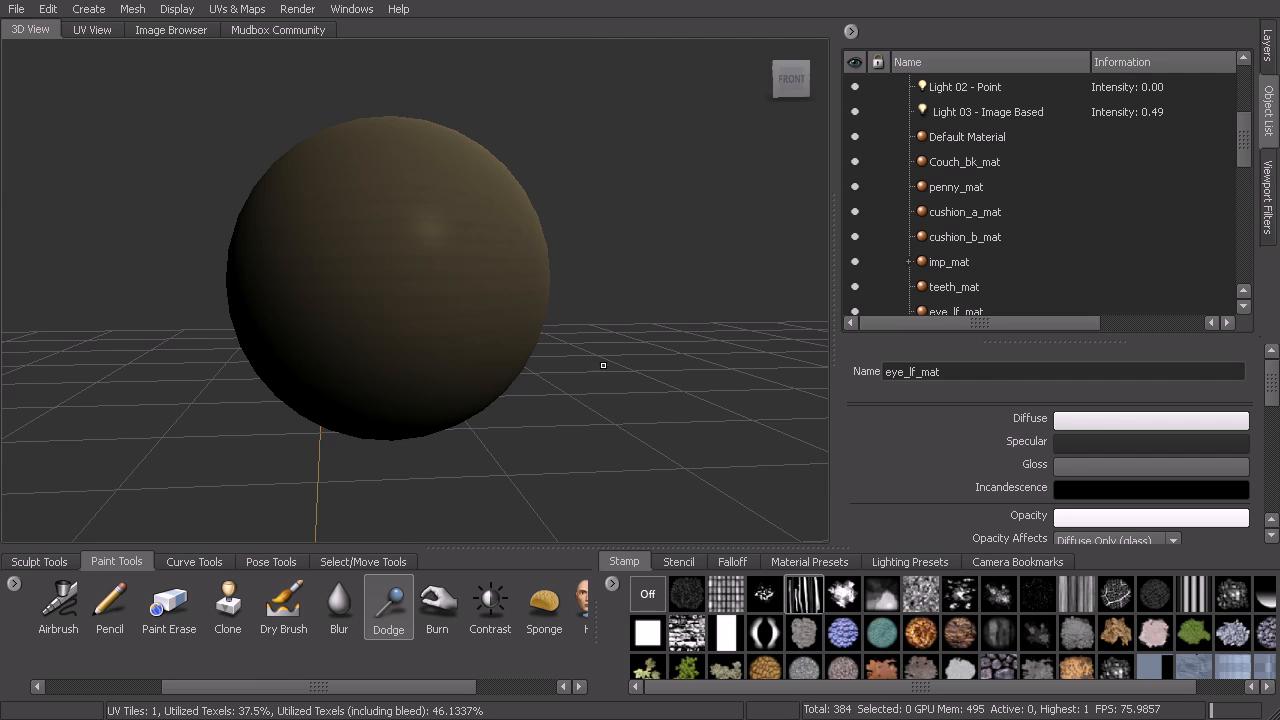
Start painting the eye with the Paint Brush and create Paint Layer 1 as an 8-bit integer RGBA Ptex file in the Diffuse channel.
left_click_drag(256, 688, 100, 689)
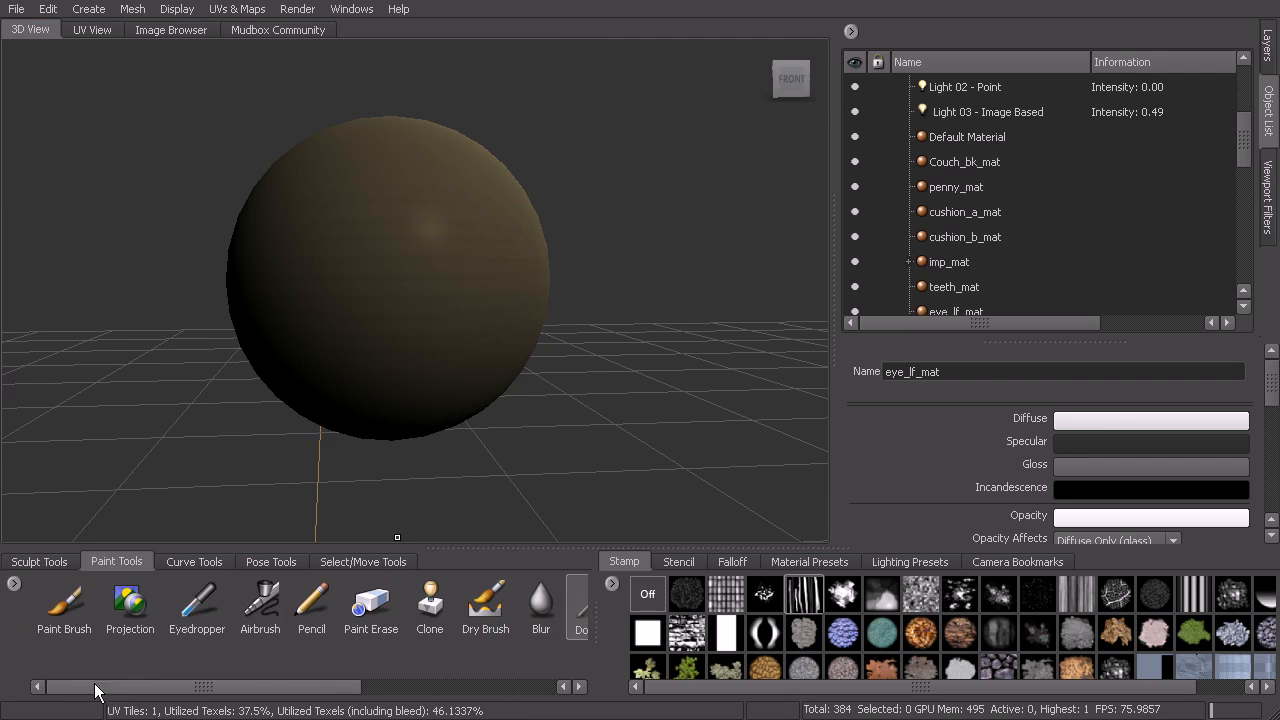
left_click(60, 625)
left_click(420, 278)
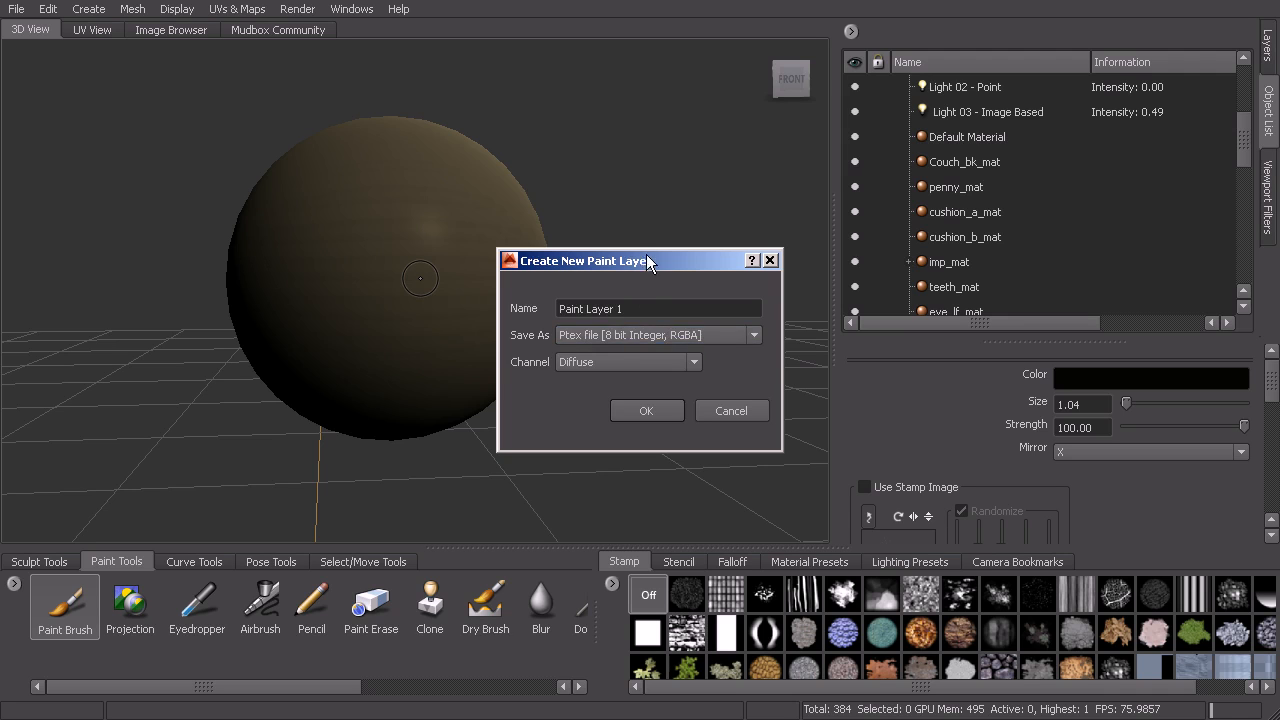
left_click_drag(643, 268, 669, 162)
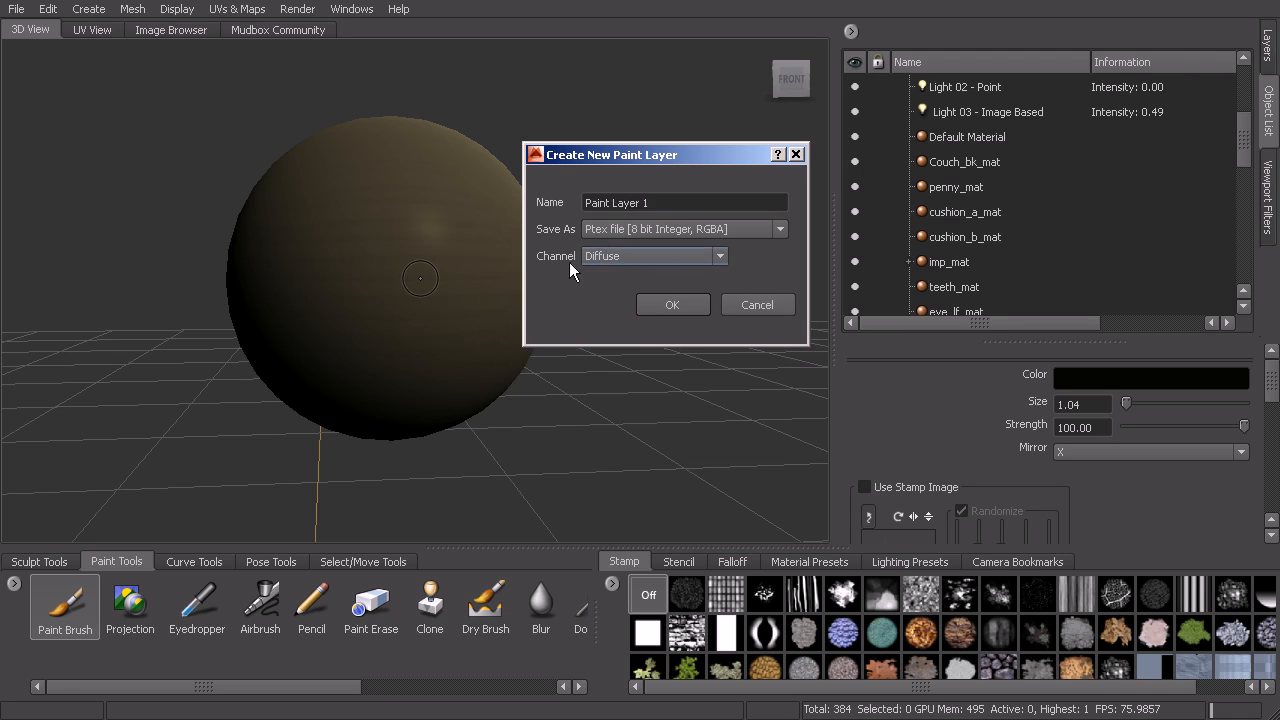
left_click(668, 305)
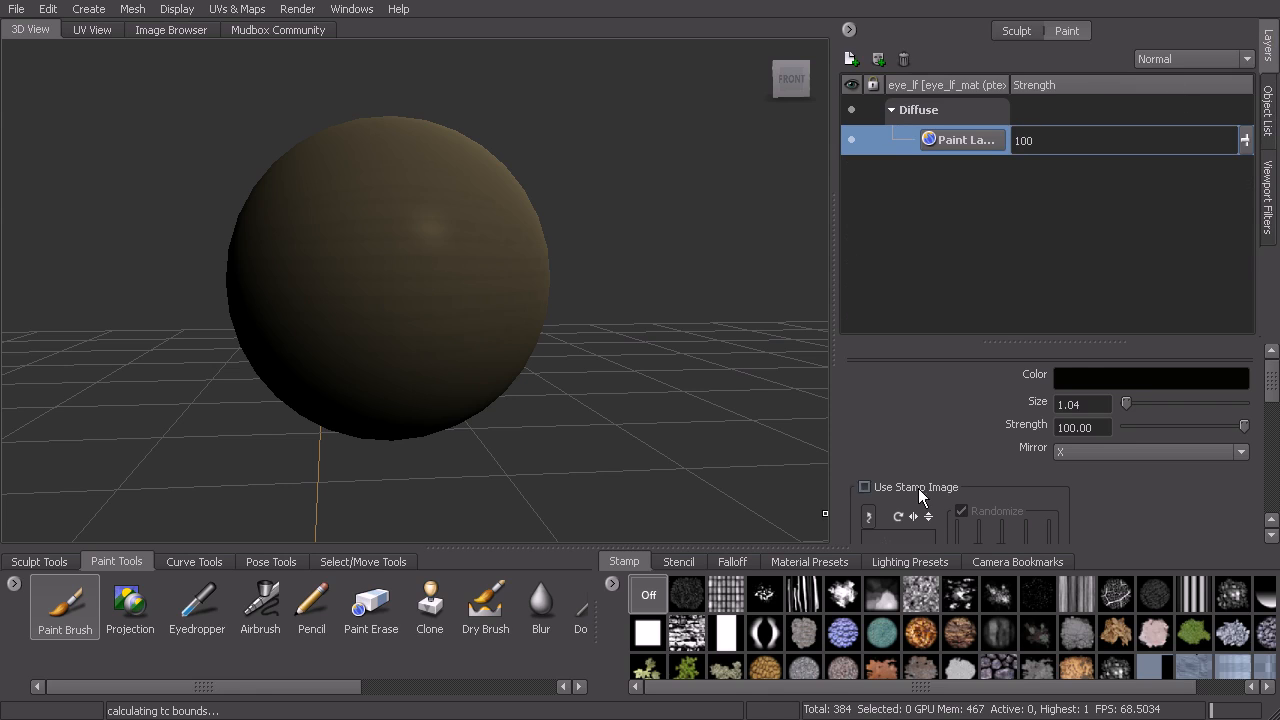
Set the brush color to light grey with HSV 0, 0, 0.847 and flood the diffuse paint layer with it.
left_click(1092, 380)
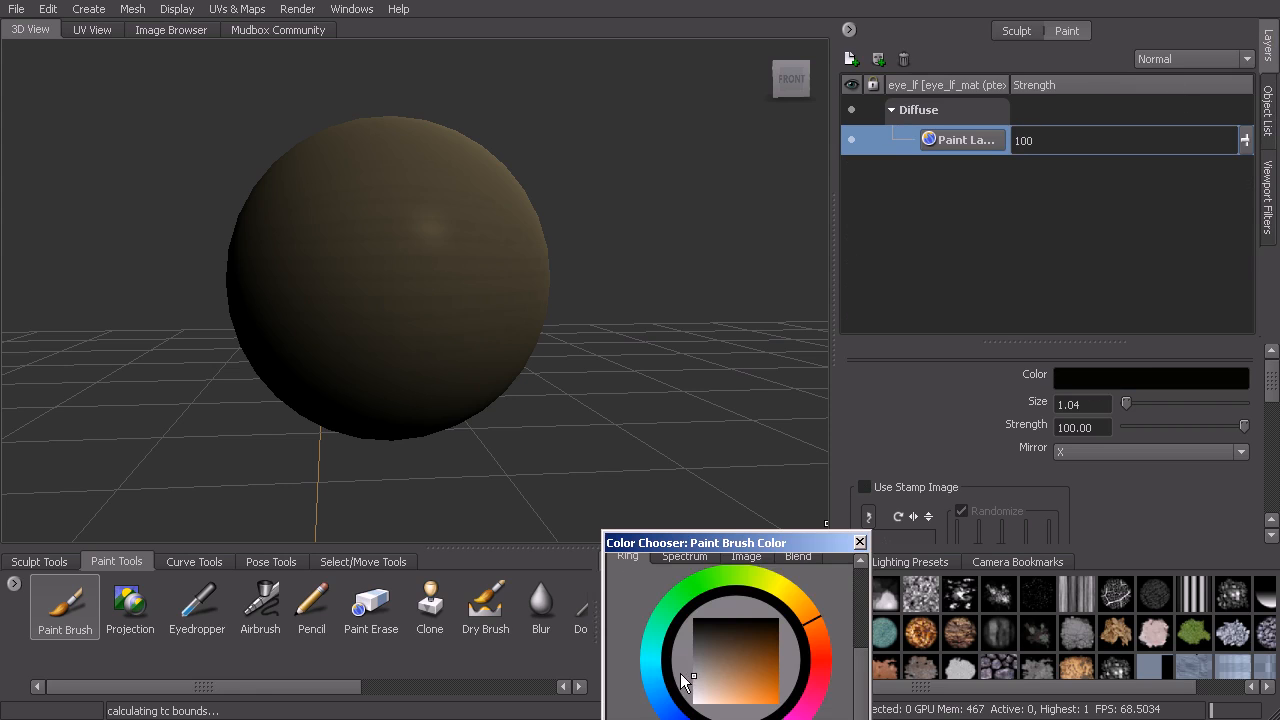
left_click(689, 684)
left_click_drag(694, 495, 690, 507)
left_click_drag(735, 364, 723, 253)
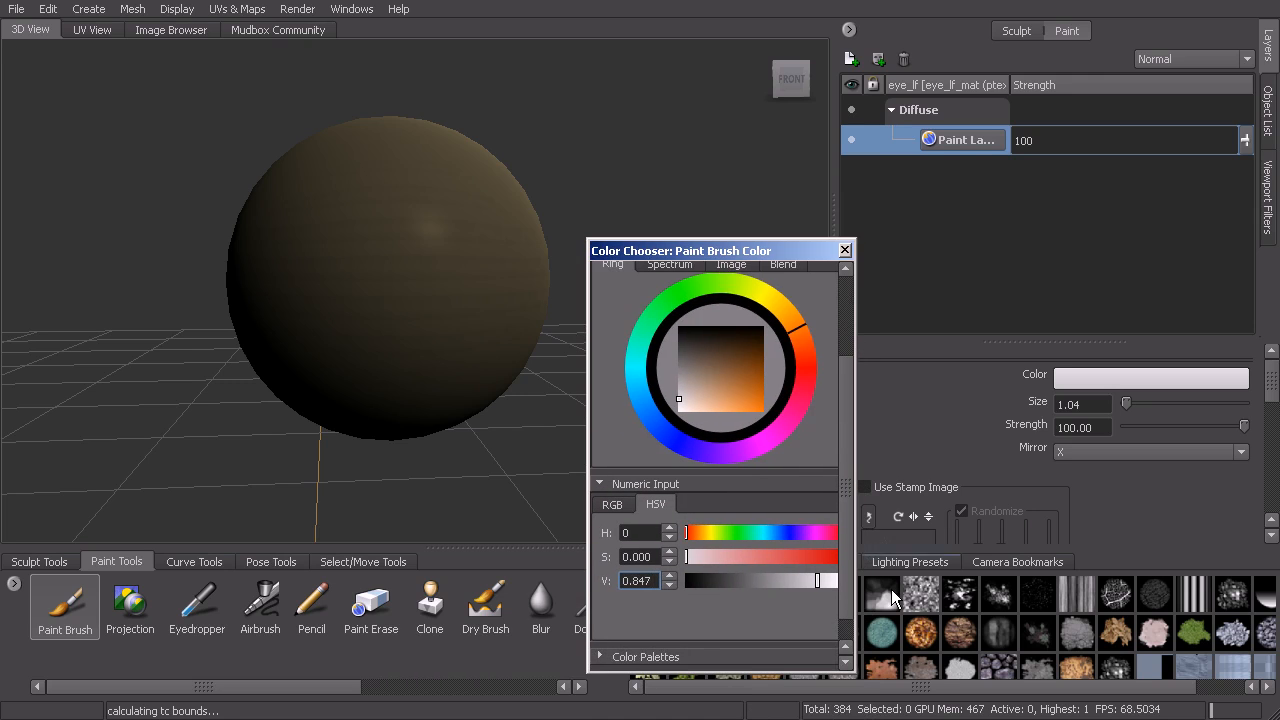
left_click(847, 249)
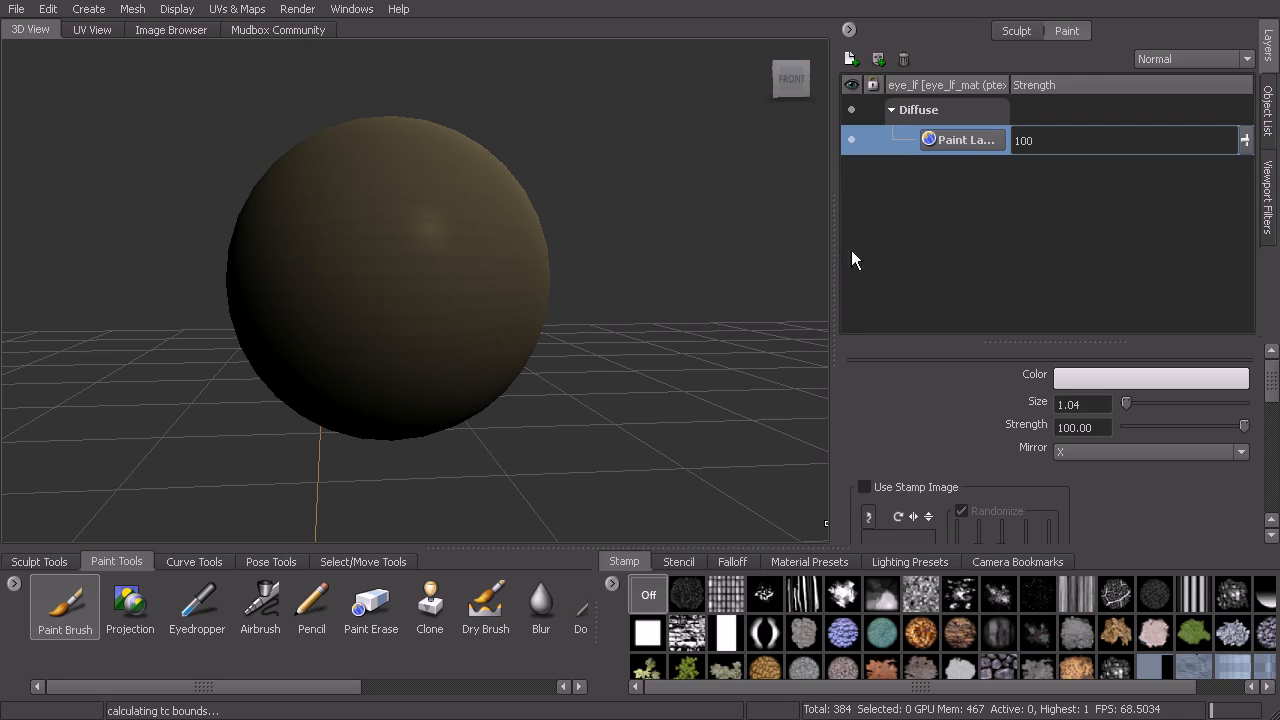
scroll(1185, 478, "down", 10)
left_click(1050, 477)
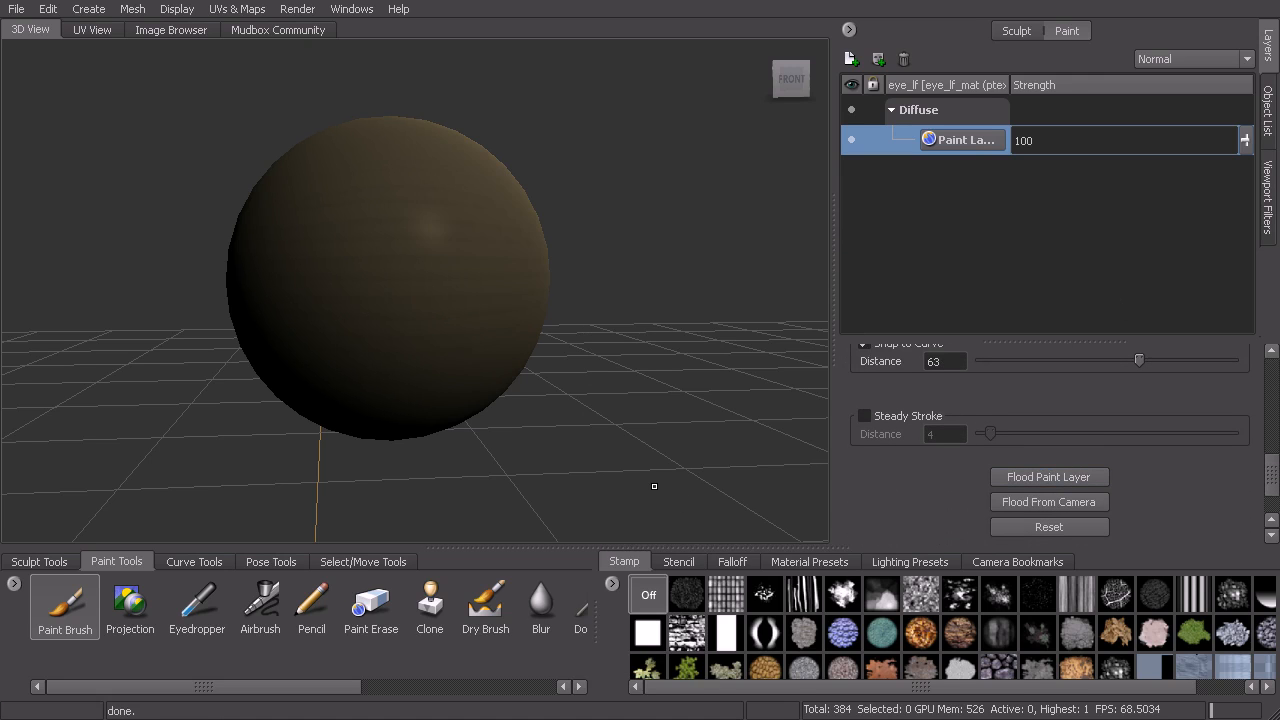
Raise the intensity of Light 03 - Image Based to 0.77.
left_click_drag(576, 345, 638, 356, "alt")
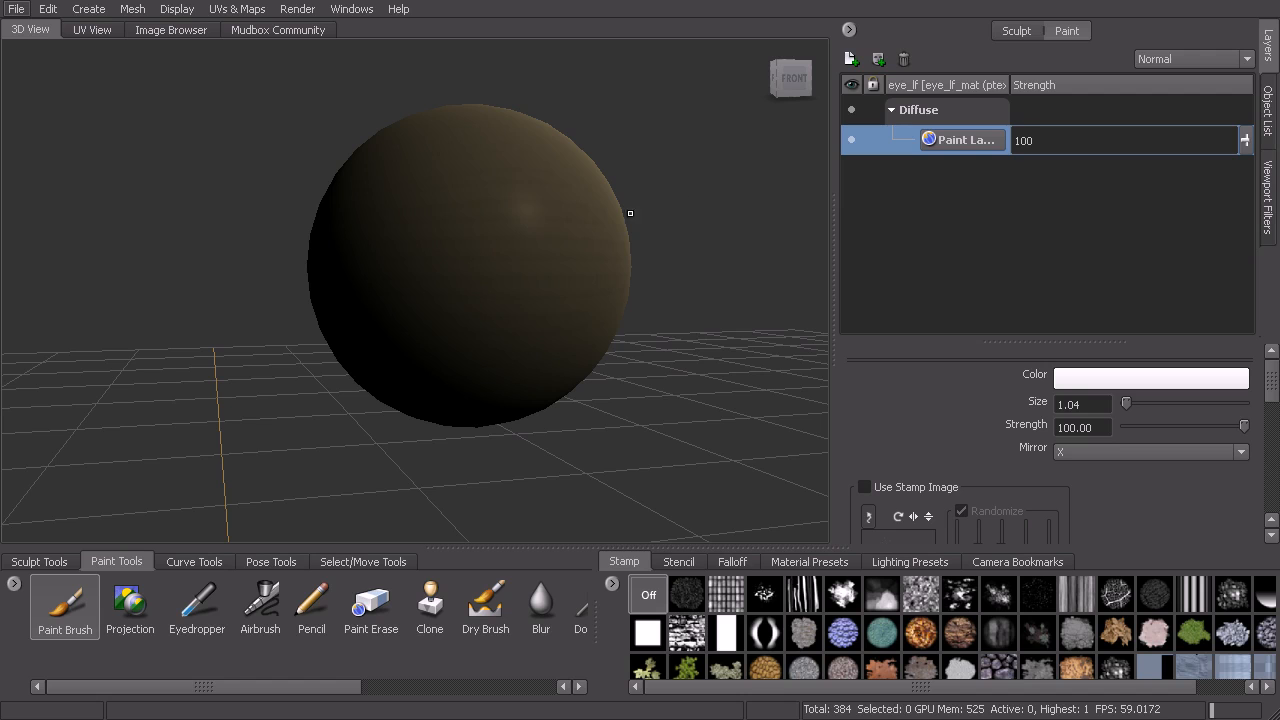
left_click(1267, 110)
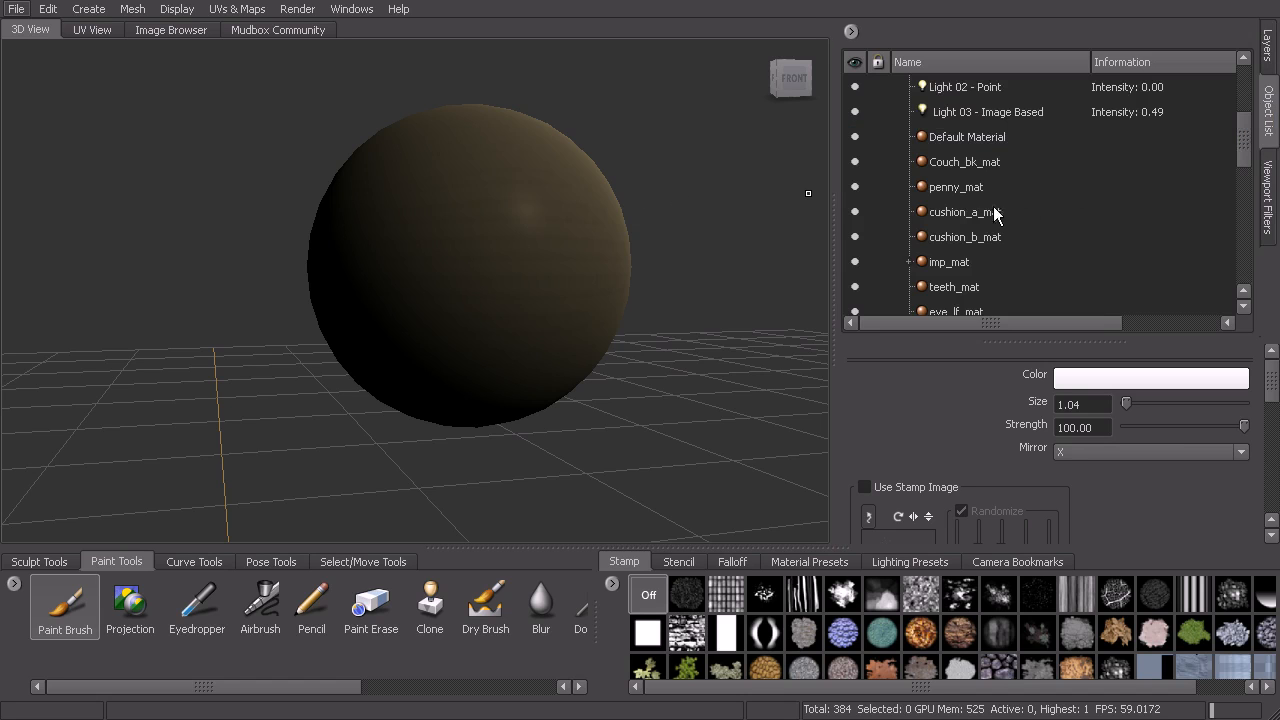
scroll(1079, 190, "up", 1)
left_click(1018, 190)
left_click_drag(1195, 421, 1210, 449)
Set the intensity of Light 01 - Directional to 0.65 and make its cream diffuse color slightly paler.
left_click(1005, 137)
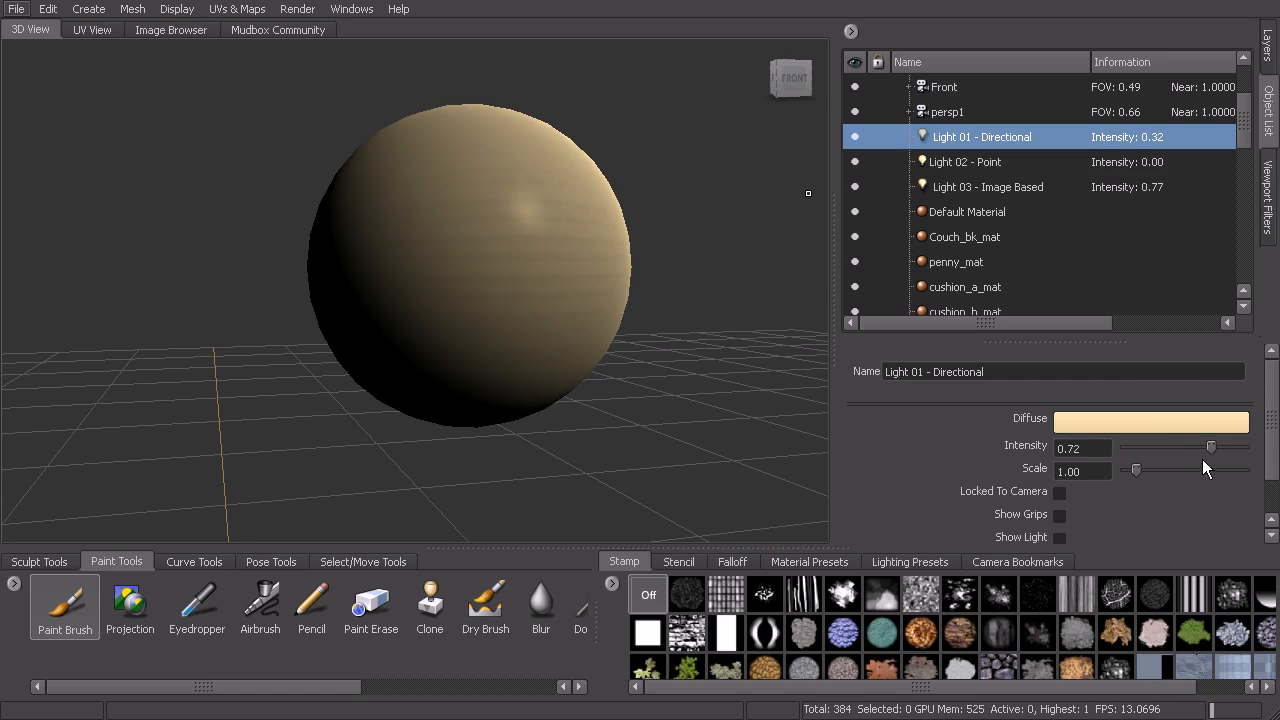
left_click_drag(1211, 447, 1202, 447)
left_click(1189, 422)
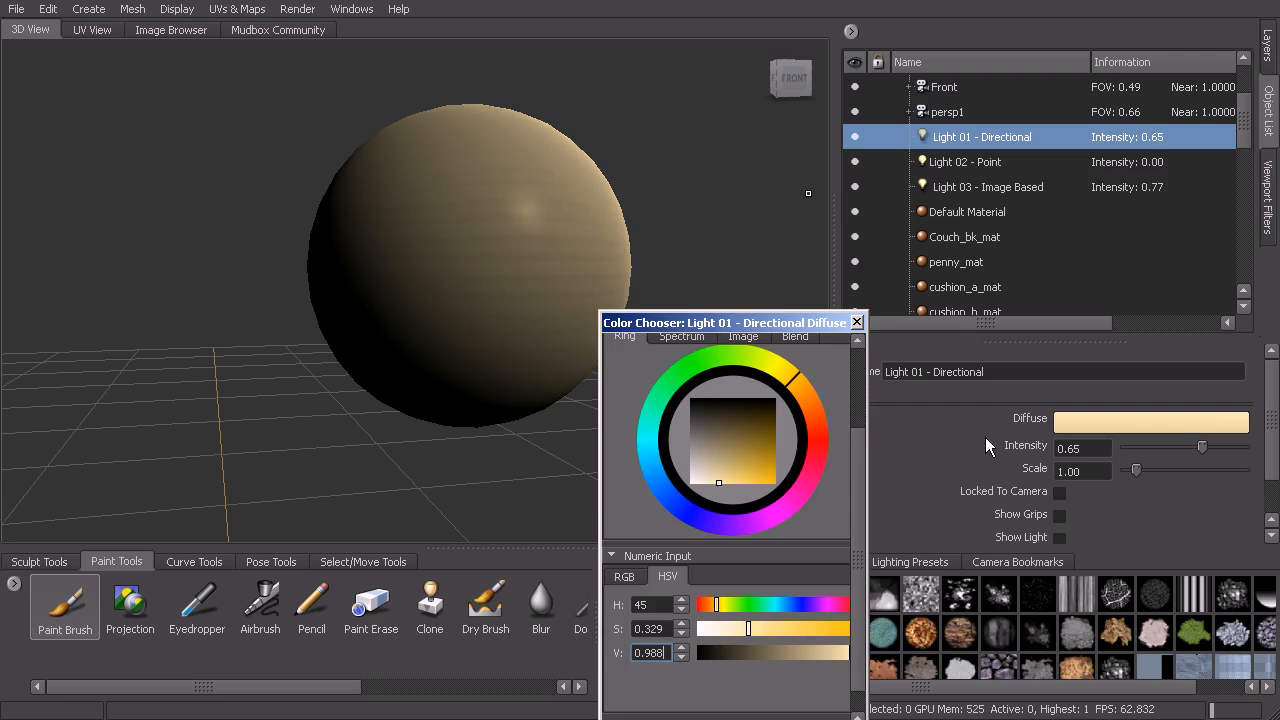
mouse_move(716, 478)
left_mouse_down()
mouse_move(689, 487)
mouse_move(715, 481)
left_mouse_up()
left_click(857, 322)
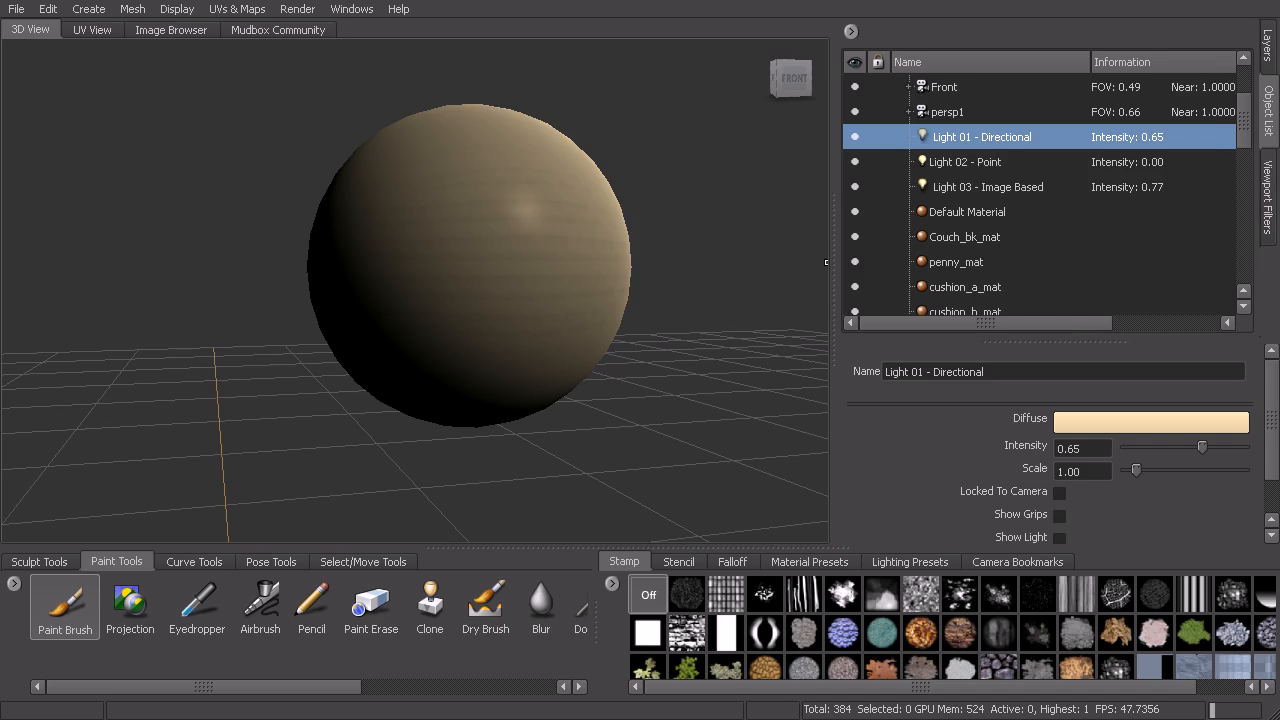
Bring back the hidden scene objects and make the imp mesh visible around the eyes.
right_click(748, 272)
left_click(543, 280)
right_click(549, 283)
left_click(508, 268)
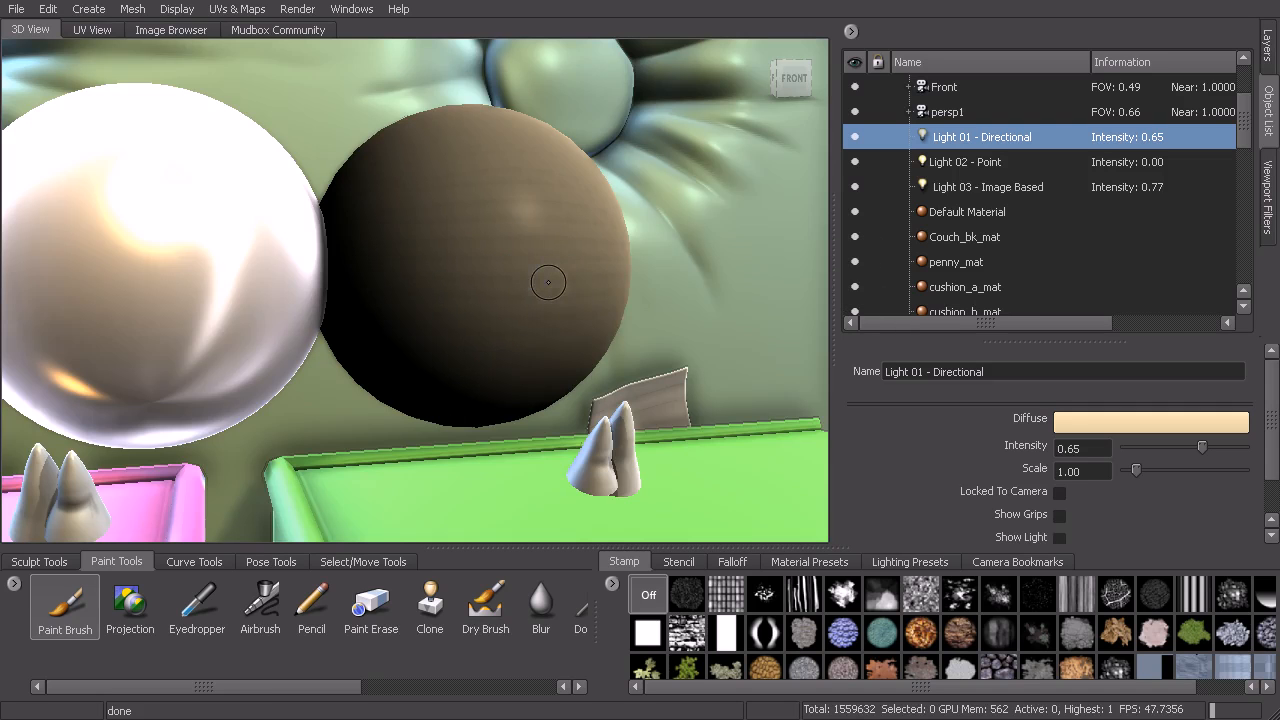
scroll(990, 255, "down", 2)
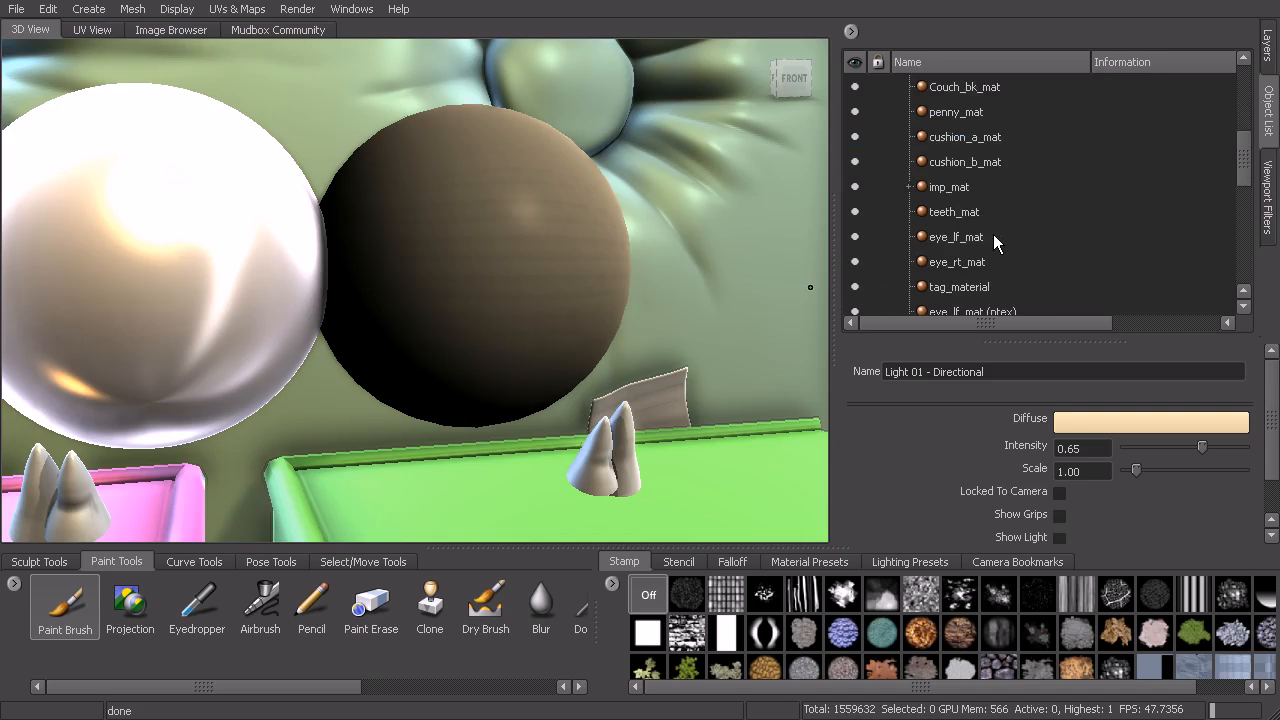
scroll(995, 243, "down", 3)
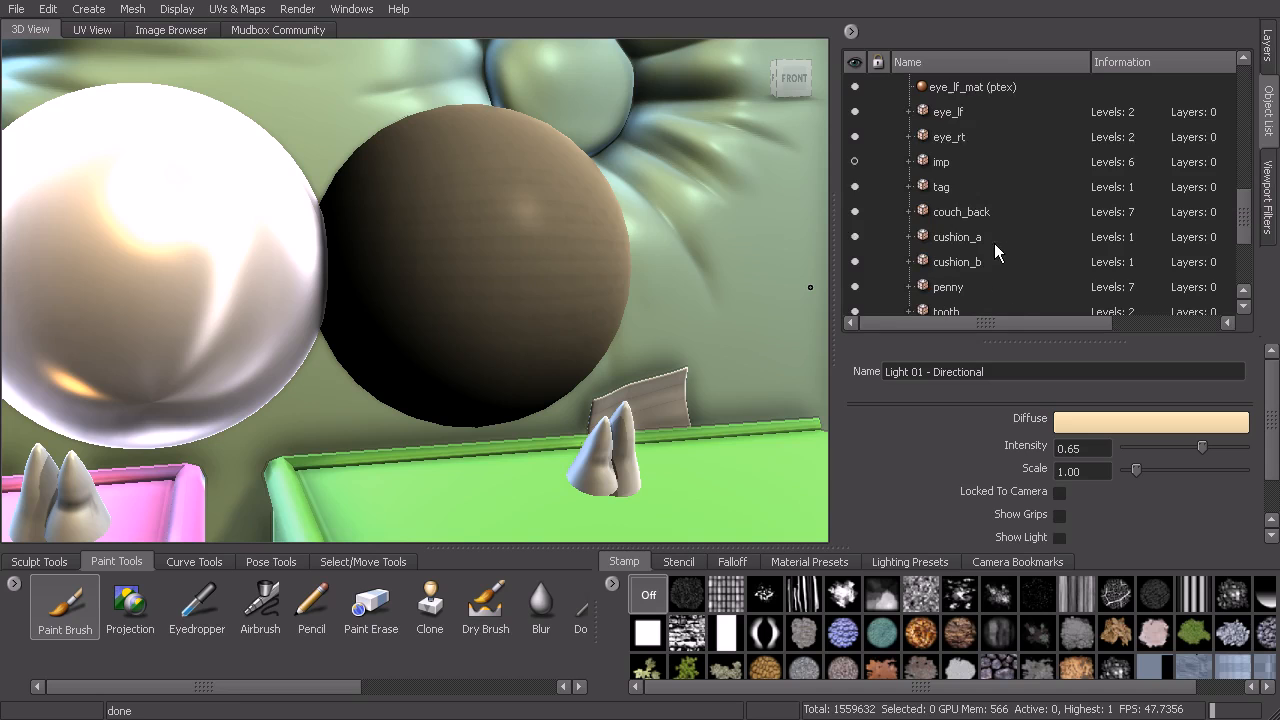
left_click(855, 162)
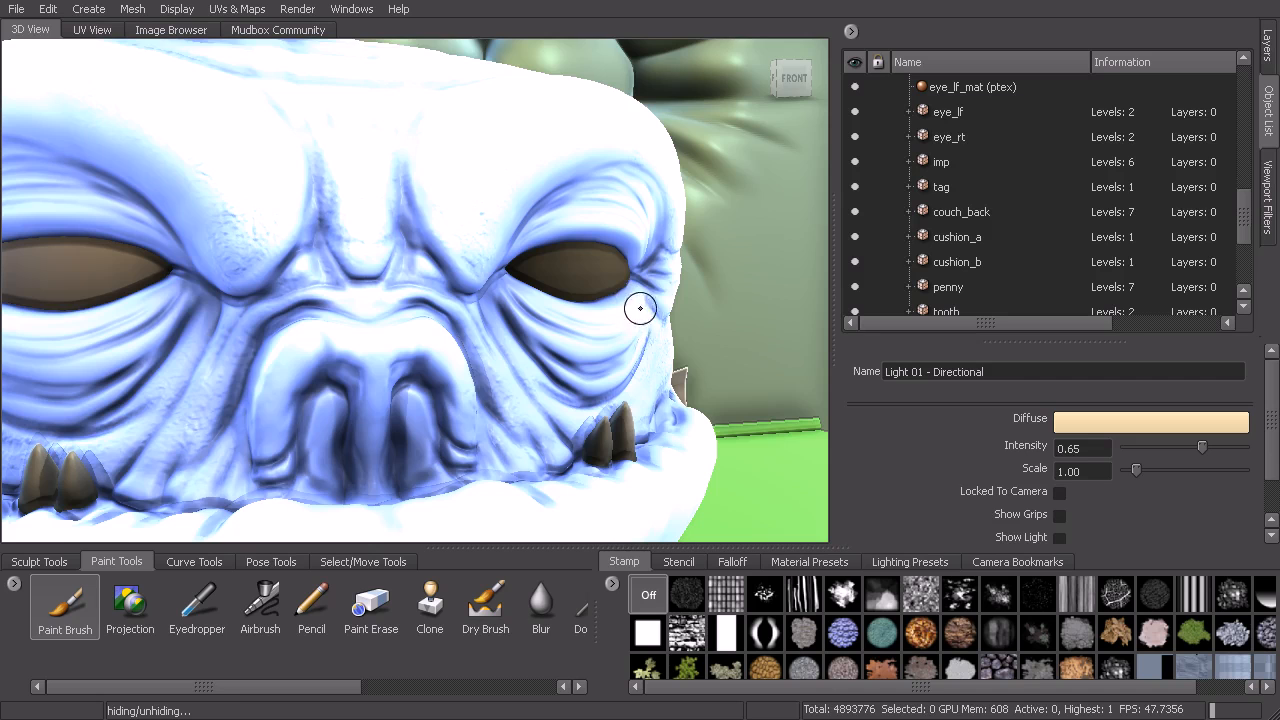
Step the imp's left eye mesh up one subdivision level, with the eye framed close up.
left_click_drag(658, 295, 582, 297, "alt")
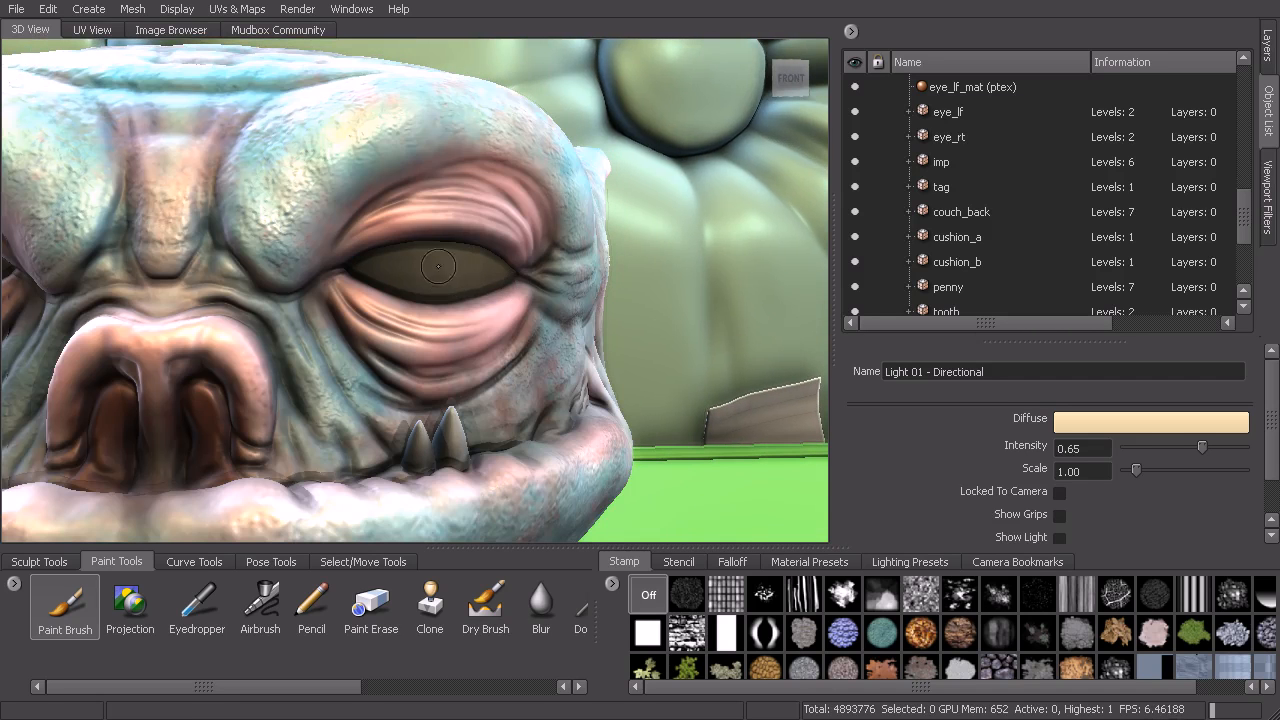
right_click_drag(488, 296, 581, 297, "alt")
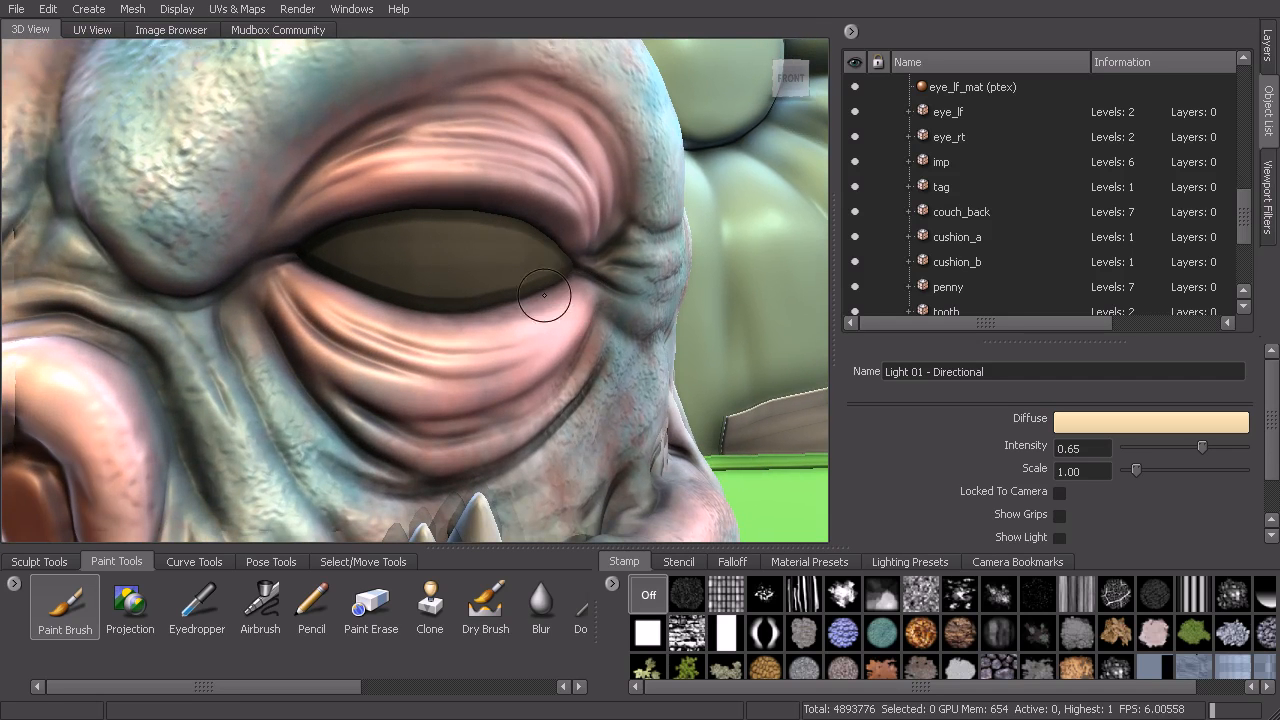
key("Page_Up")
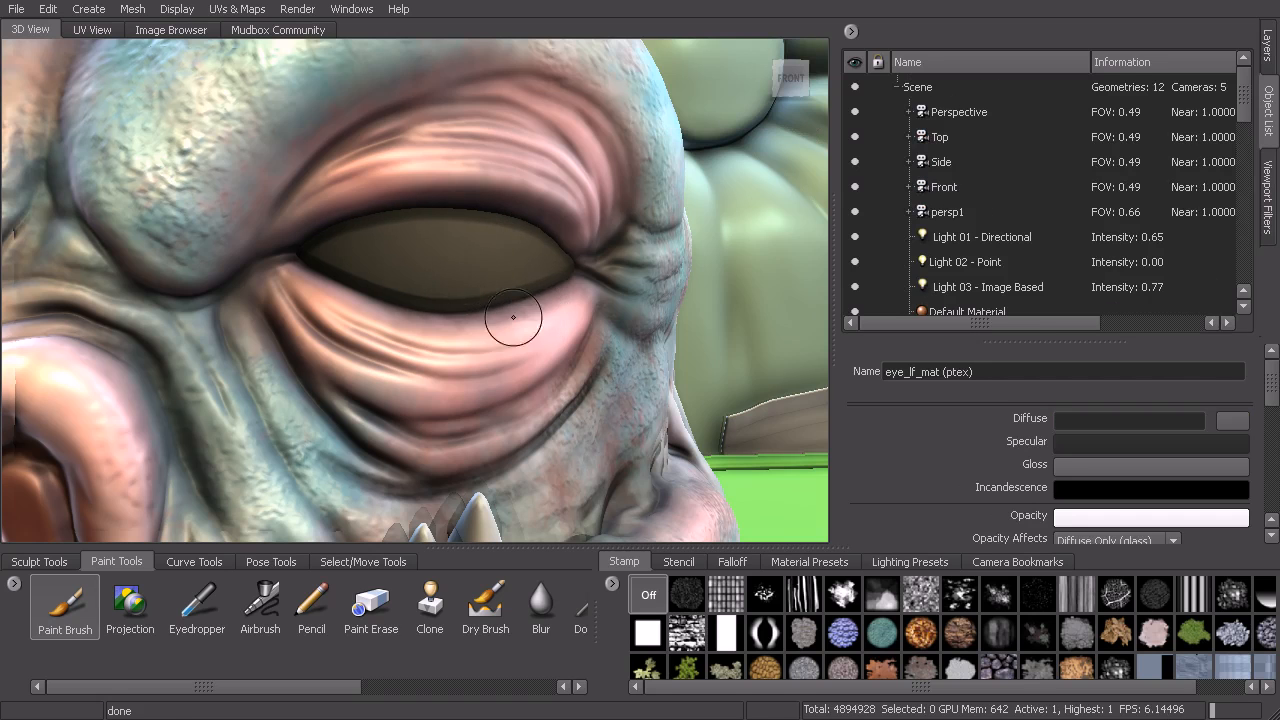
Set the incandescence of the left eye's eye_lf_mat (ptex) material to grey with HSV 0, 0, 0.659.
right_click_drag(457, 260, 458, 211)
left_click(693, 350)
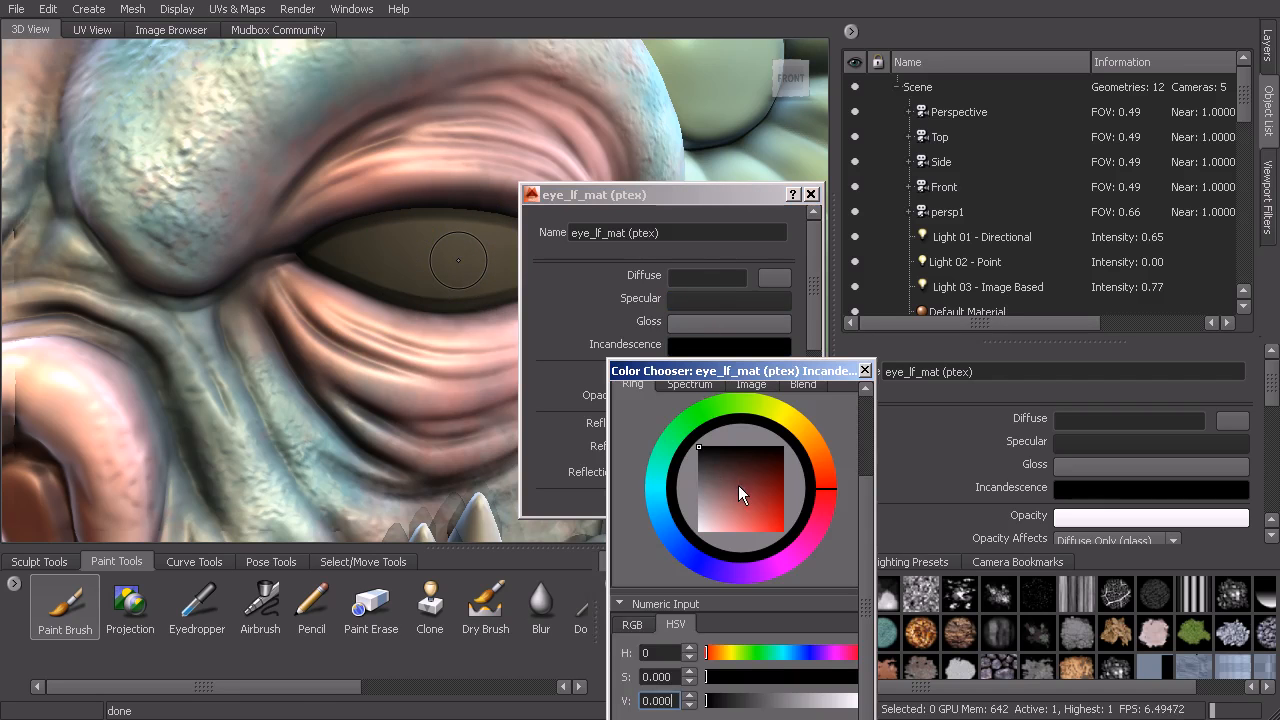
left_click_drag(704, 457, 697, 499)
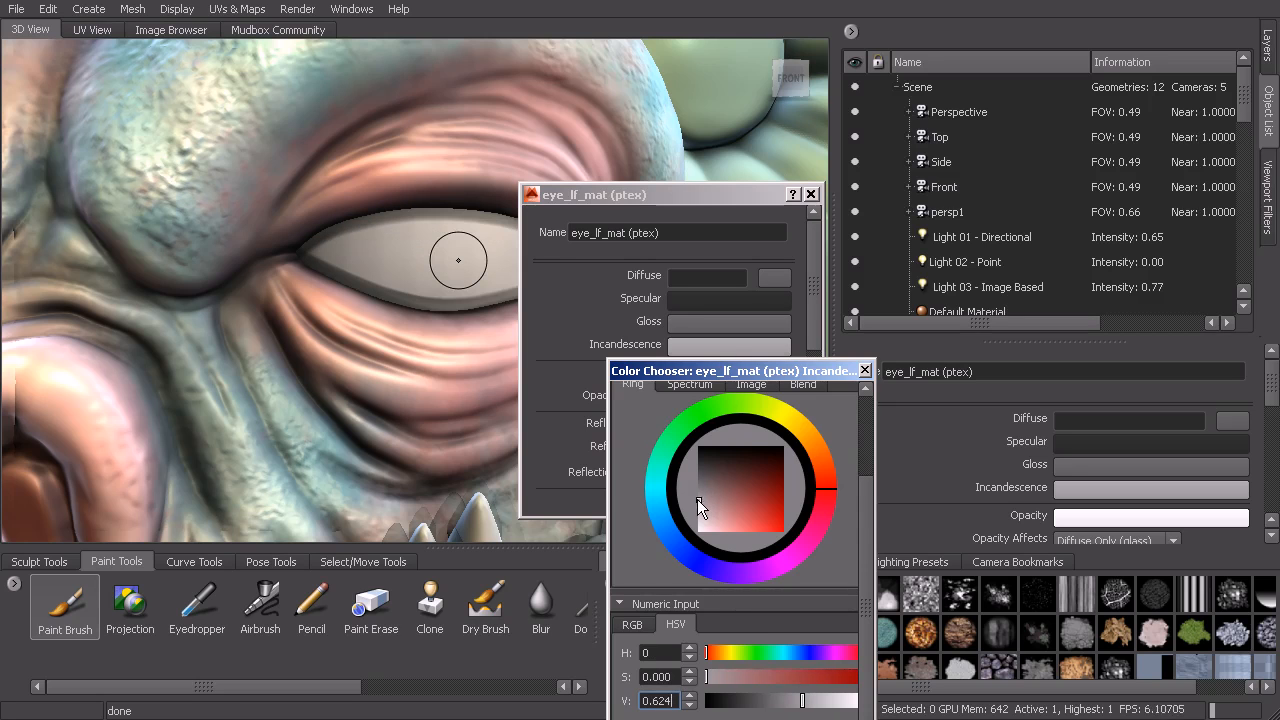
left_click_drag(771, 378, 931, 235)
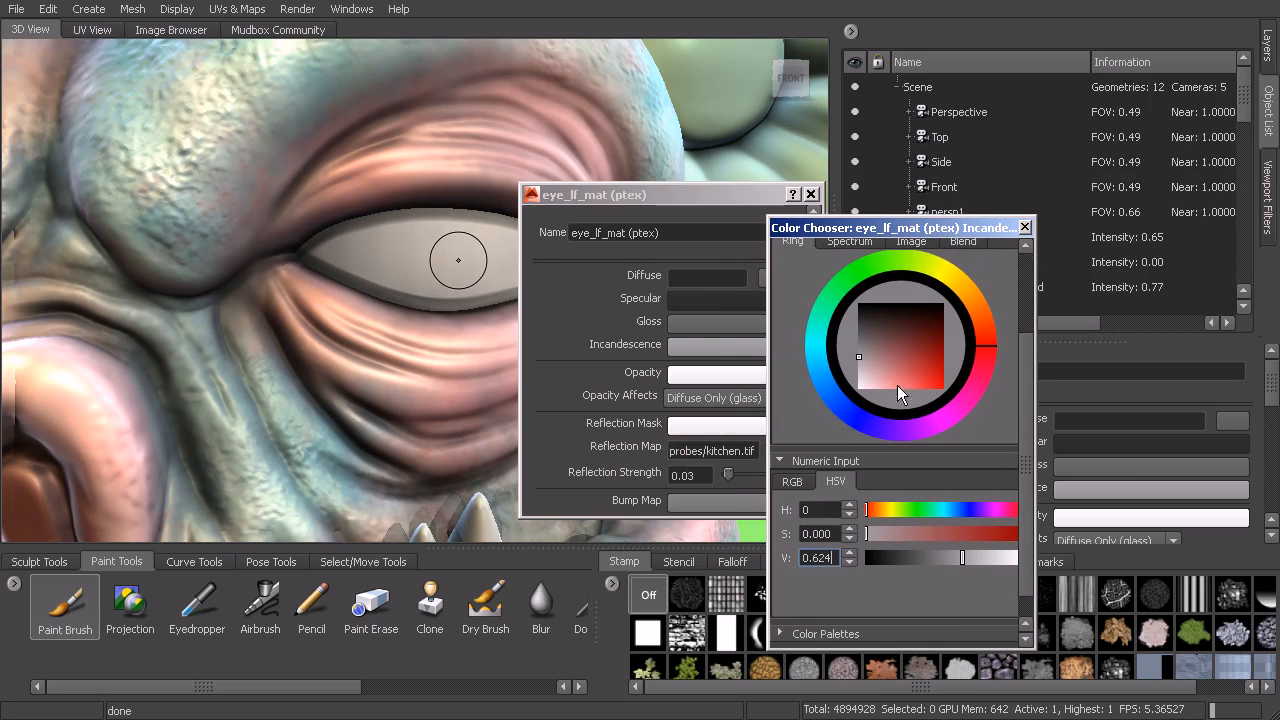
left_click_drag(857, 359, 858, 359)
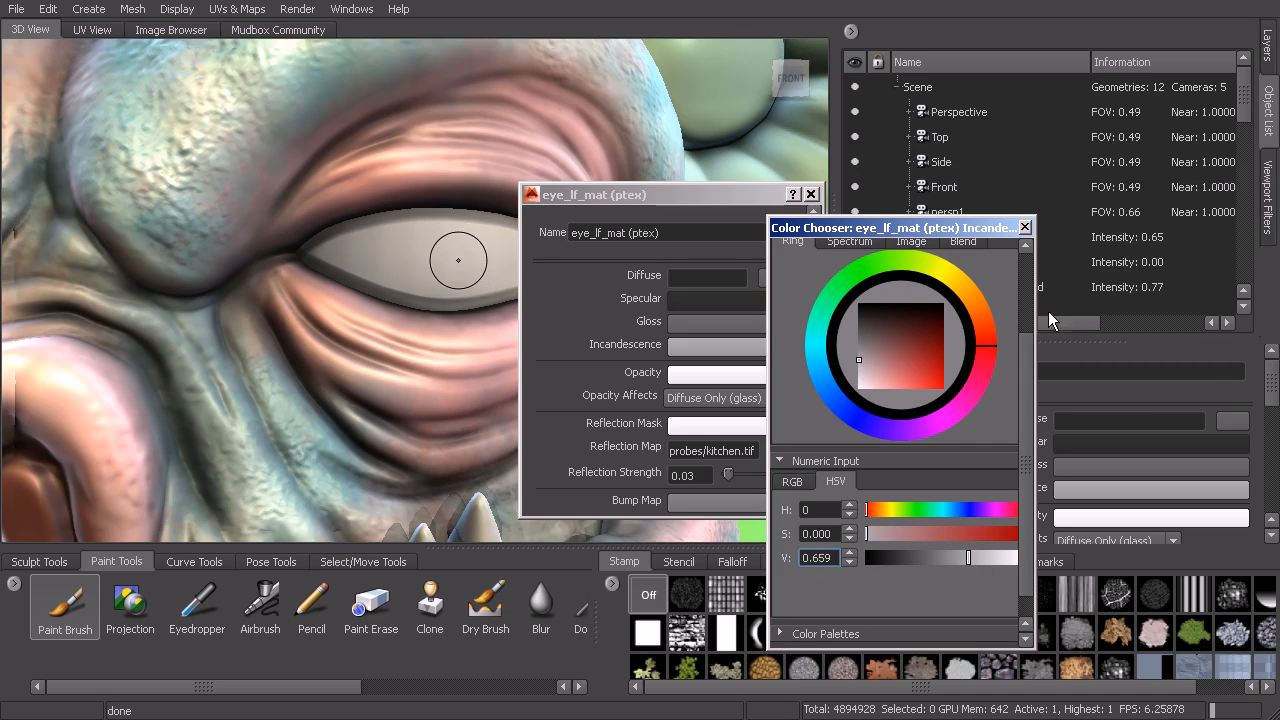
left_click(1025, 229)
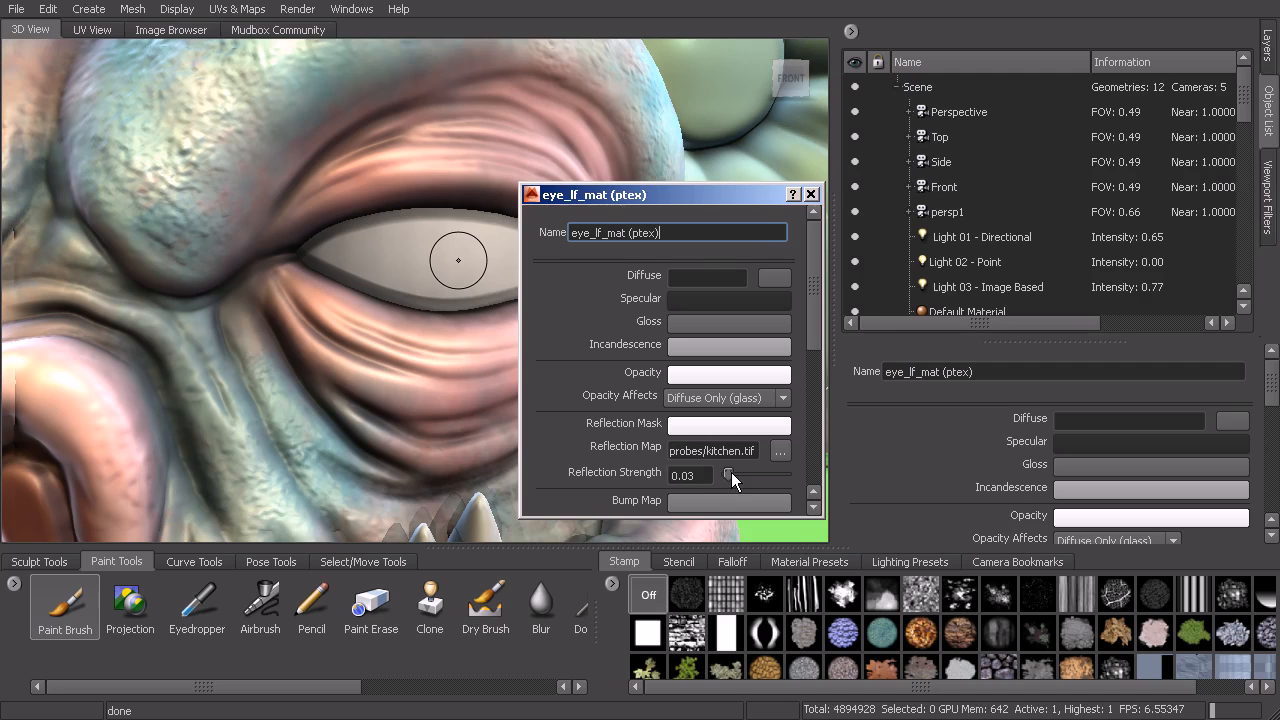
Set the left eye material's reflection strength to 0.15 and darken its incandescence to HSV 0, 0, 0.459.
left_click_drag(733, 472, 734, 472)
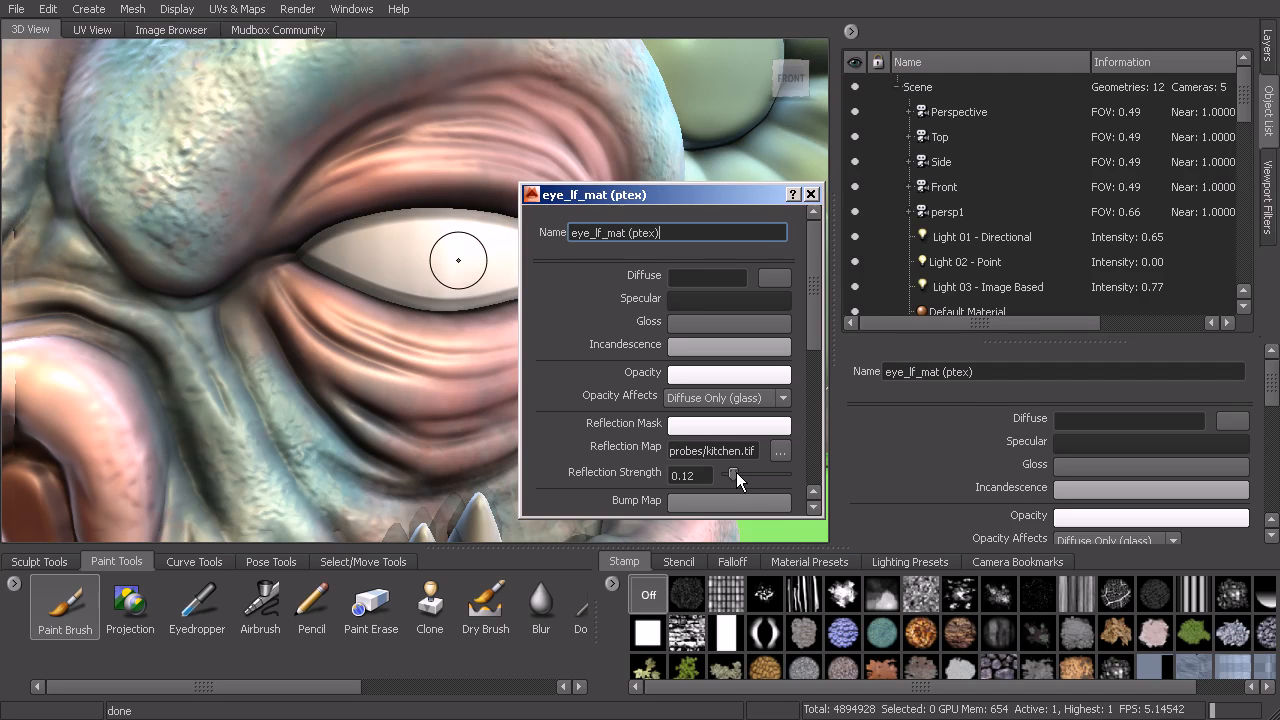
left_click(719, 347)
left_click_drag(857, 374, 862, 366)
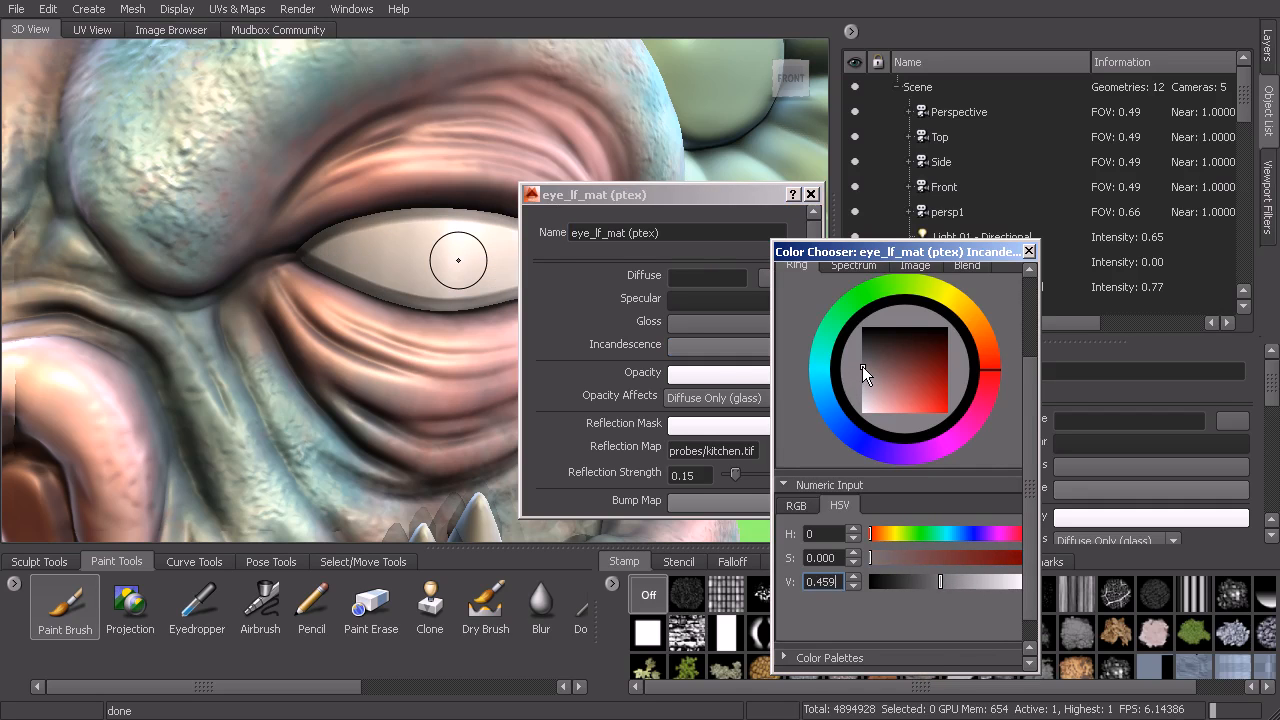
left_click(1028, 251)
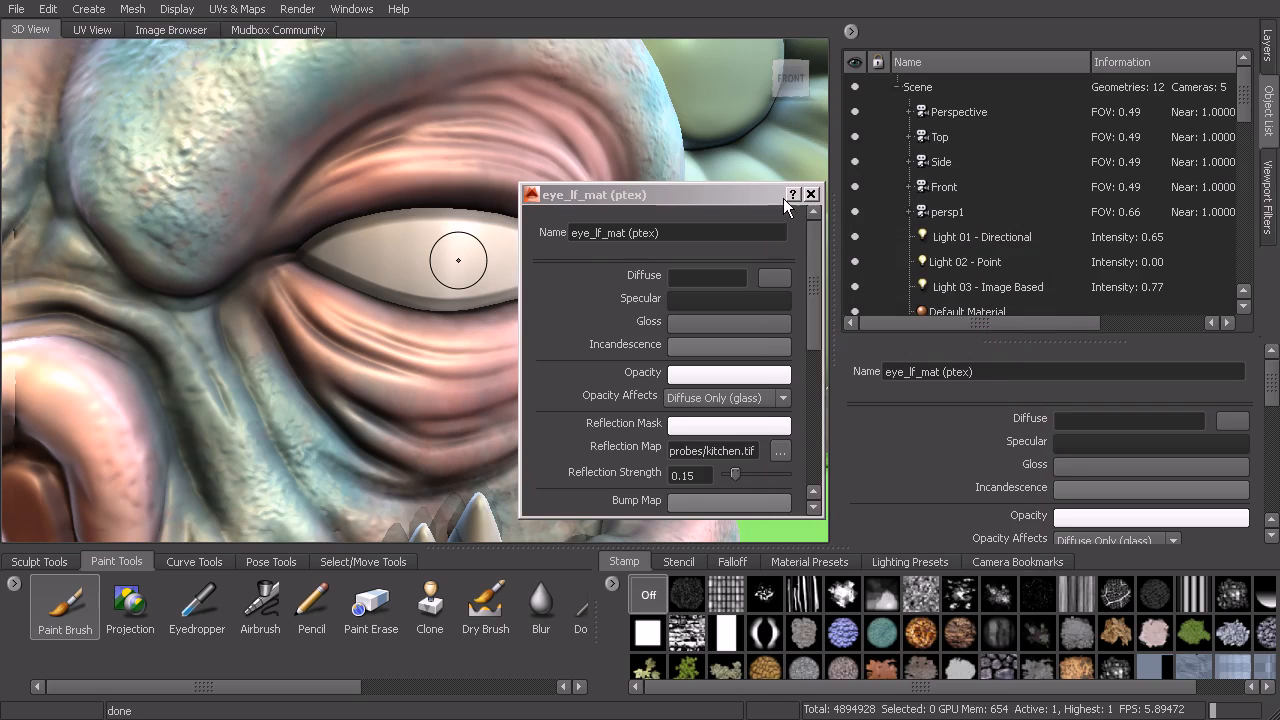
left_click(811, 194)
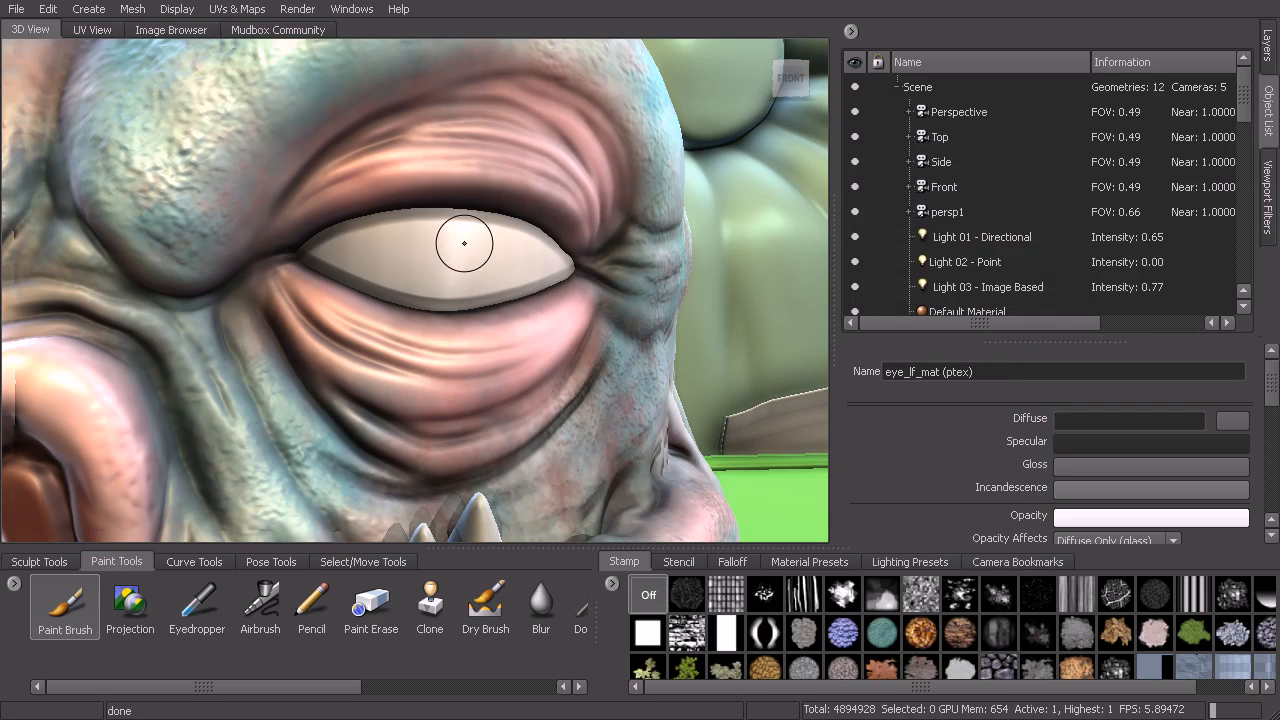
Set the Paint Brush color to green with HSV 90, 0.871, 0.565.
left_click(65, 603)
left_click(1128, 378)
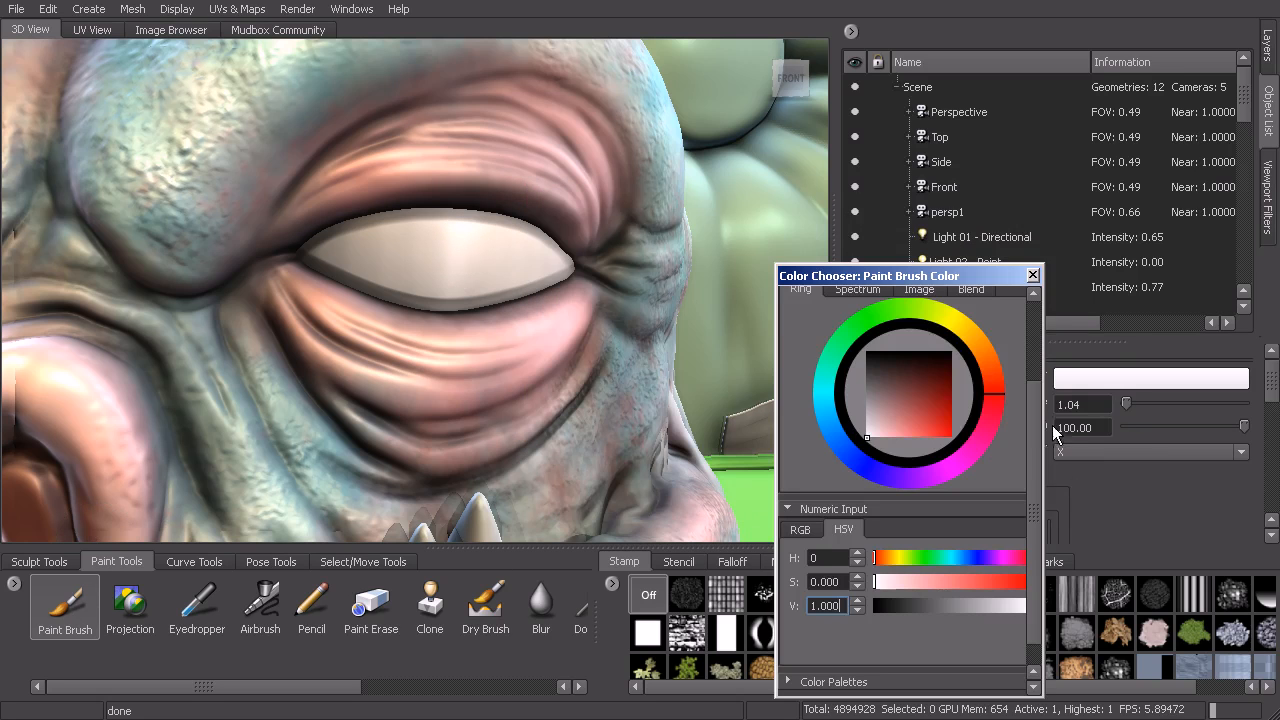
left_click(916, 304)
left_click_drag(916, 398, 940, 401)
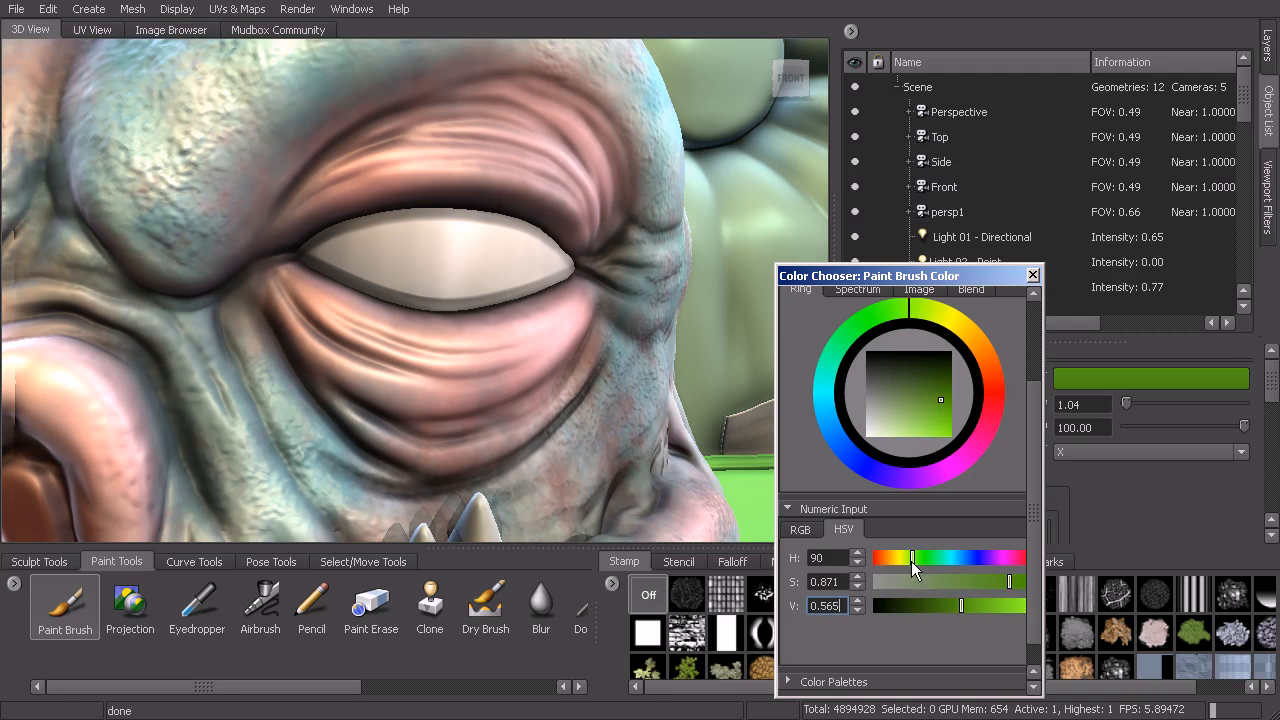
left_click(1033, 275)
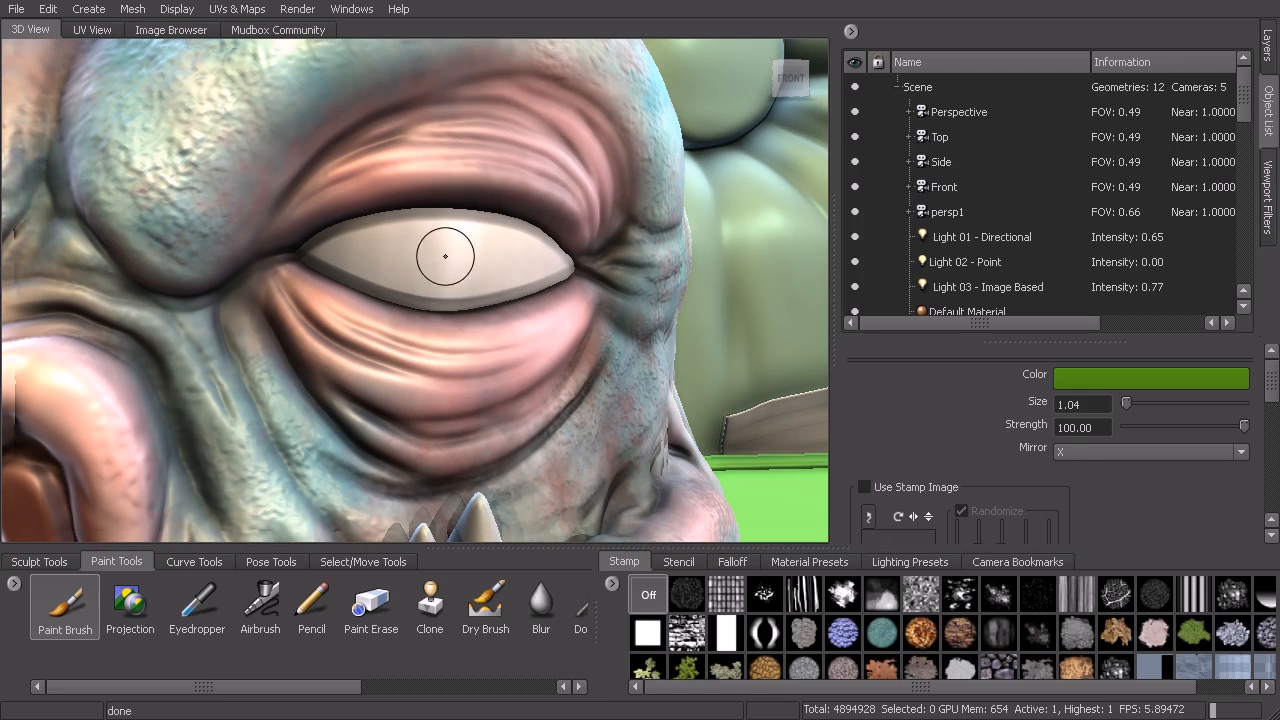
Choose a fuller, rounded brush falloff and paint a round green iris in the middle of the left eye.
left_click(735, 563)
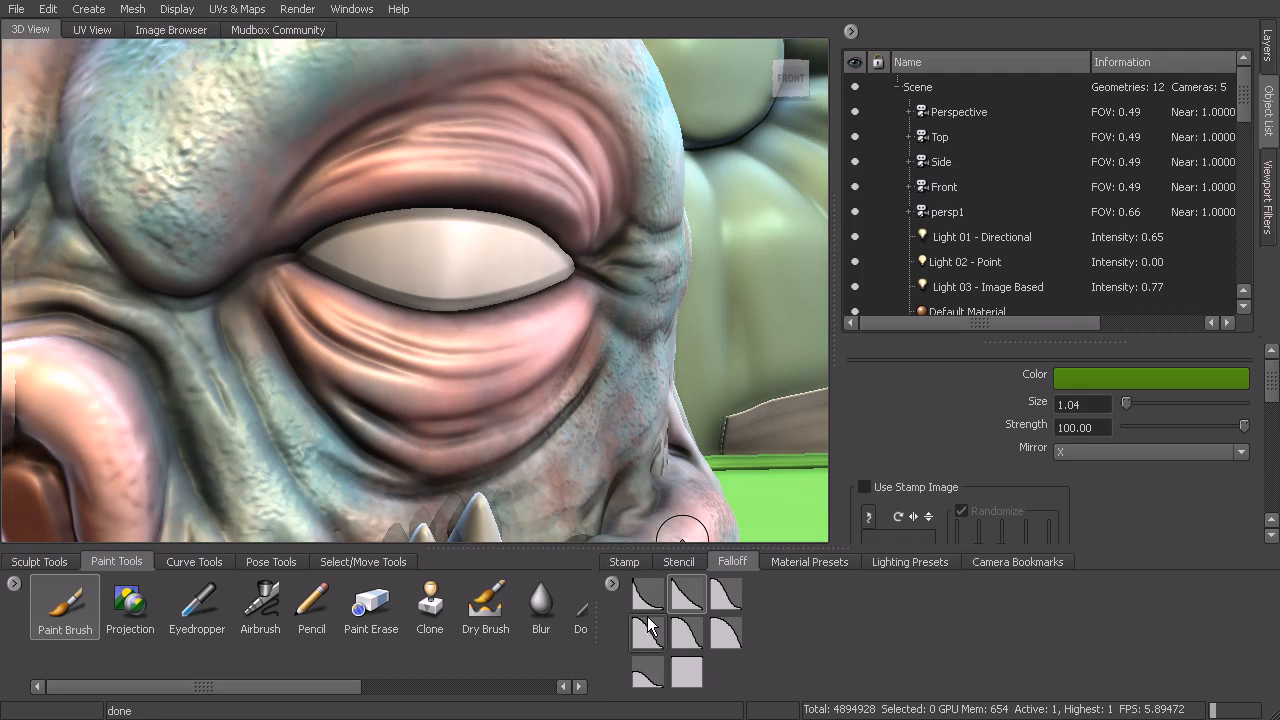
left_click(726, 632)
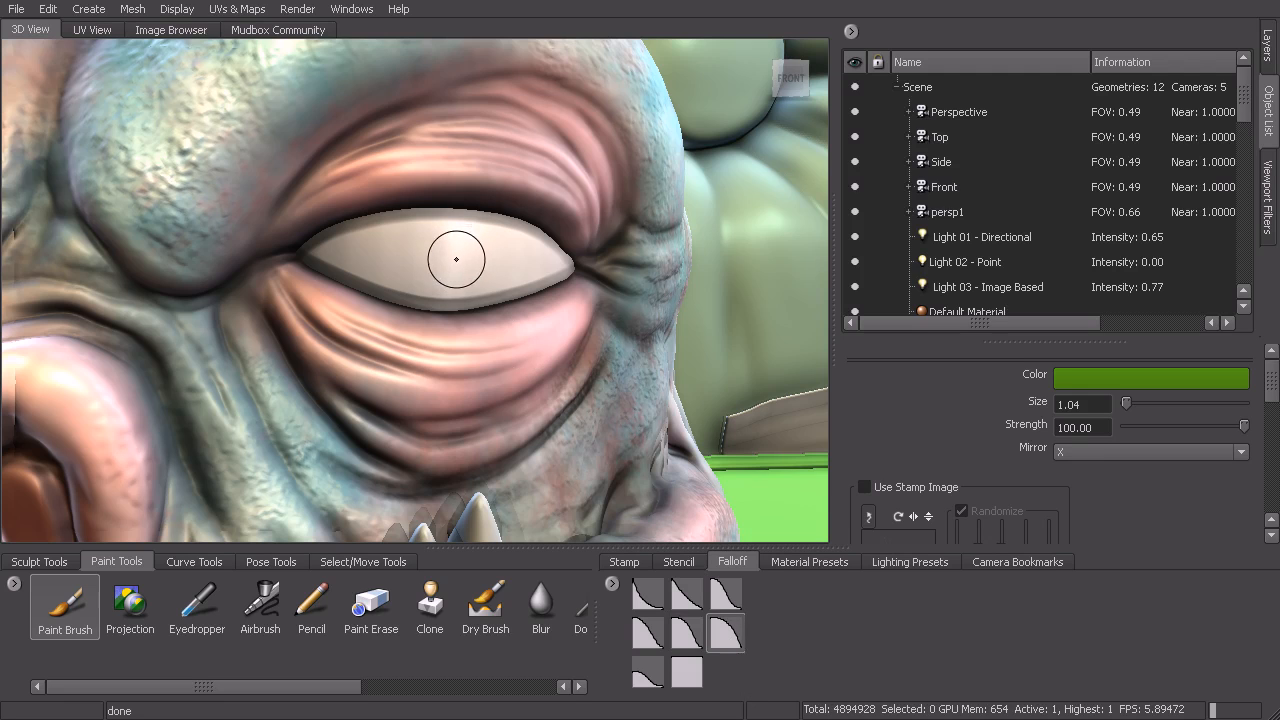
left_click_drag(452, 257, 454, 260)
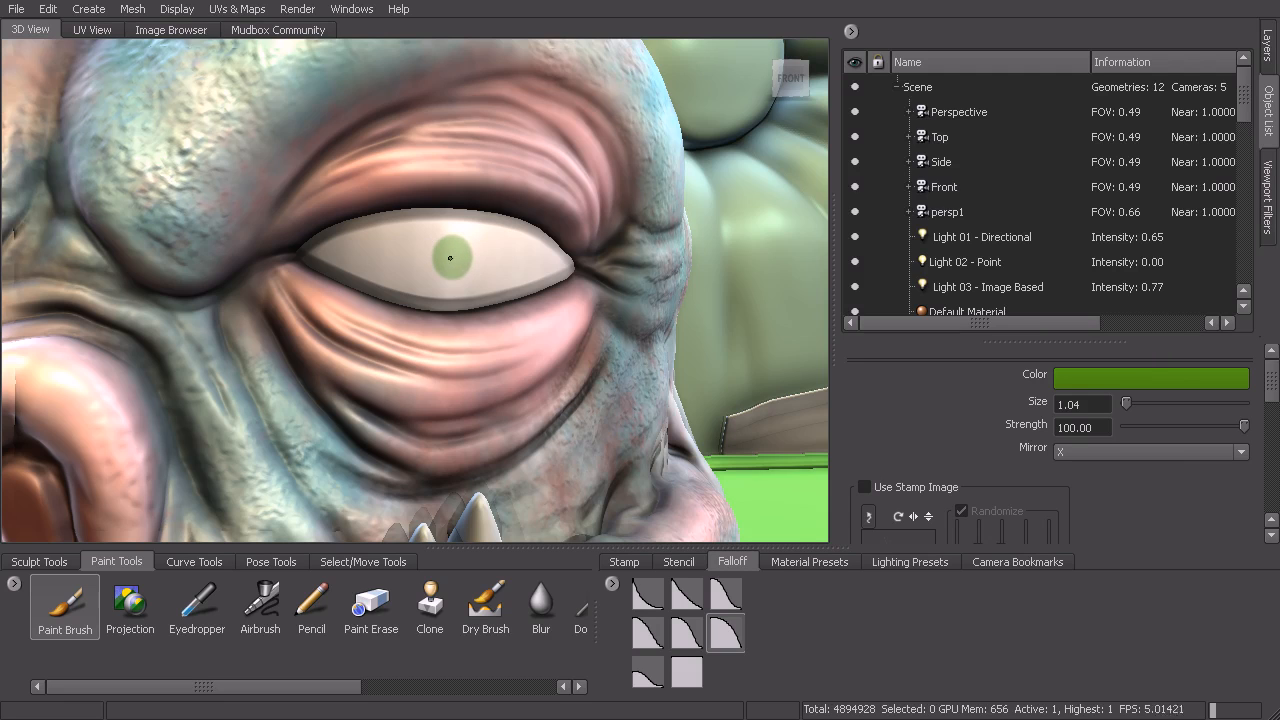
Brighten the brush color to HSV 90, 1.000, 0.671 and paint it over the iris.
left_click(1075, 378)
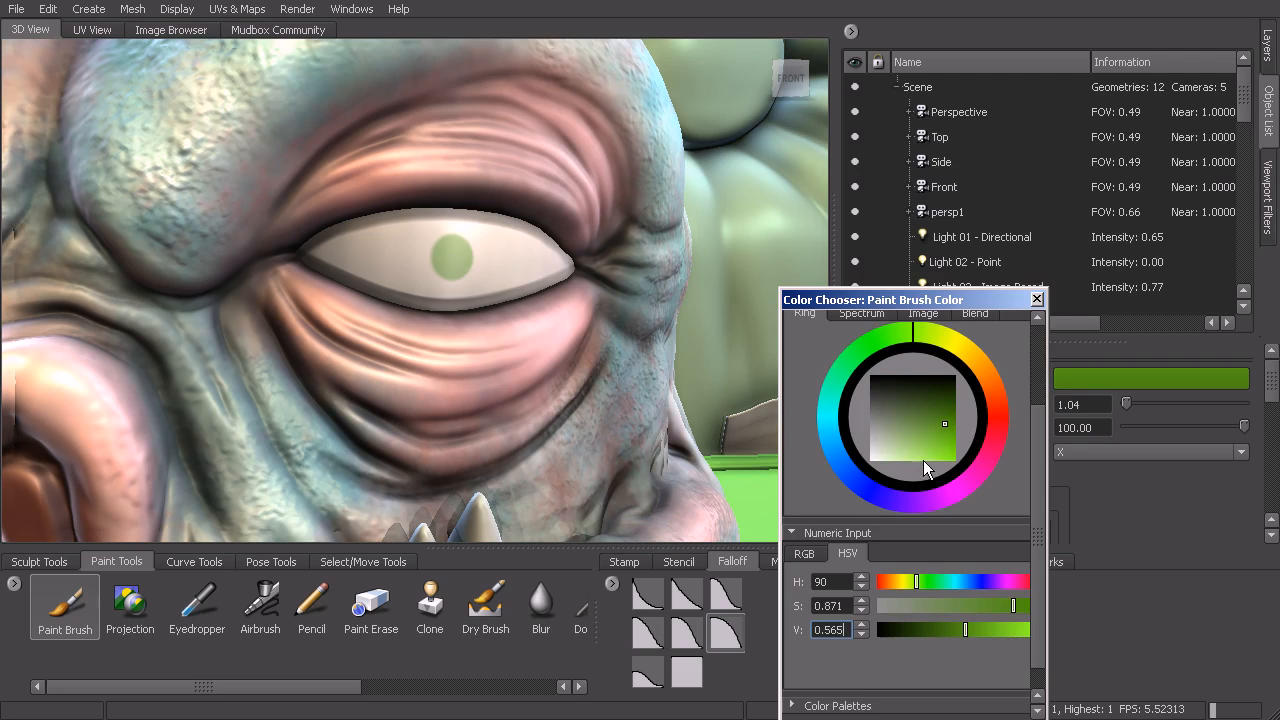
left_click_drag(946, 424, 959, 432)
left_click_drag(449, 252, 453, 257)
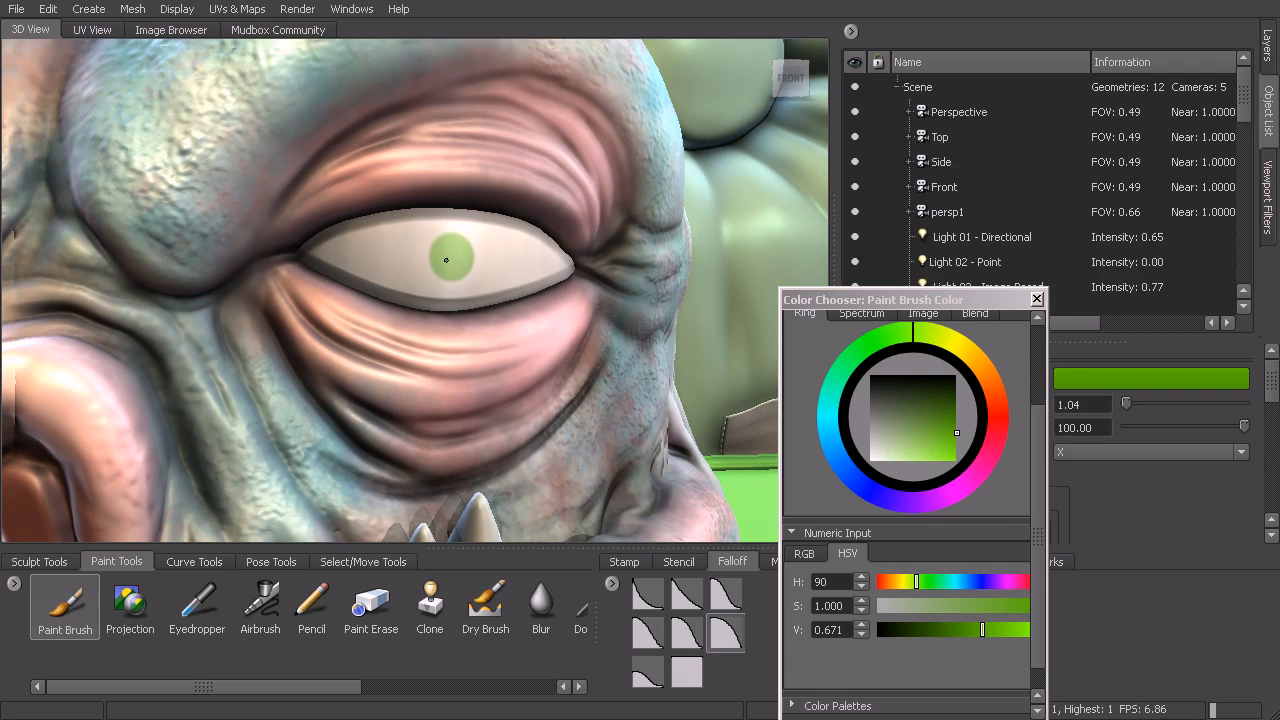
Set the brush color to black and paint a small pupil in the iris's centre with brush size 0.55.
left_click(874, 372)
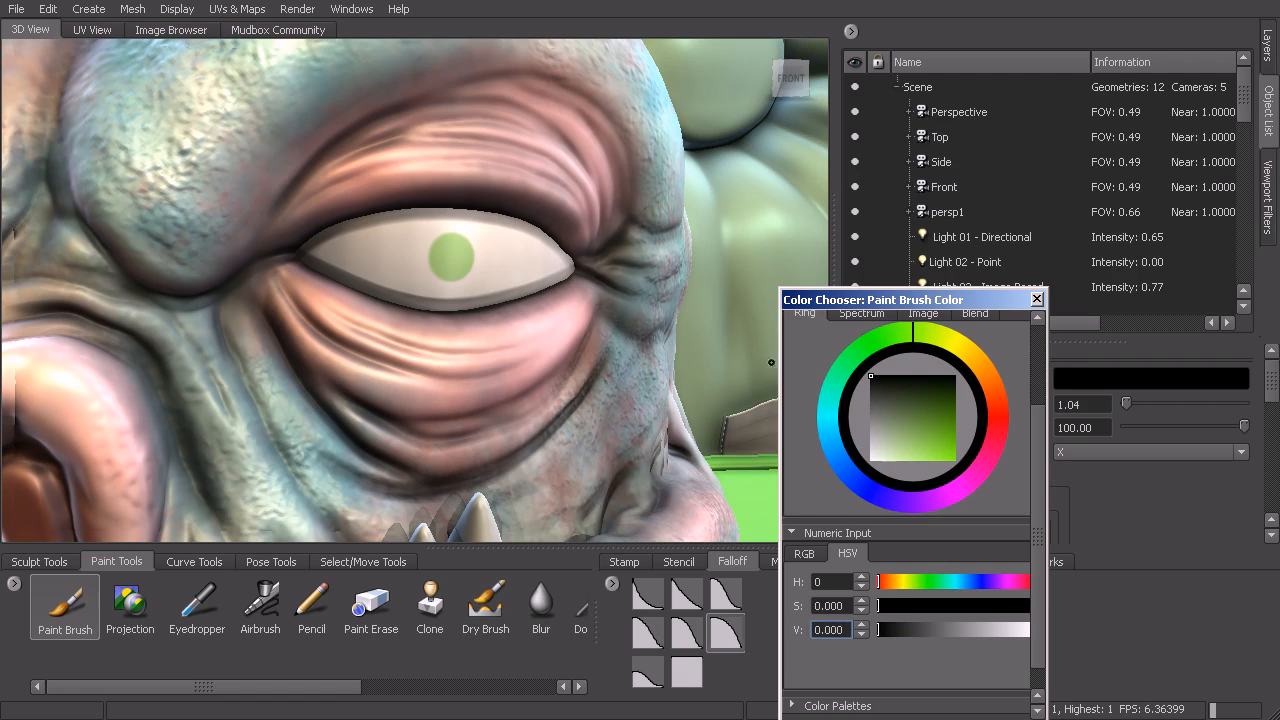
left_click(454, 265)
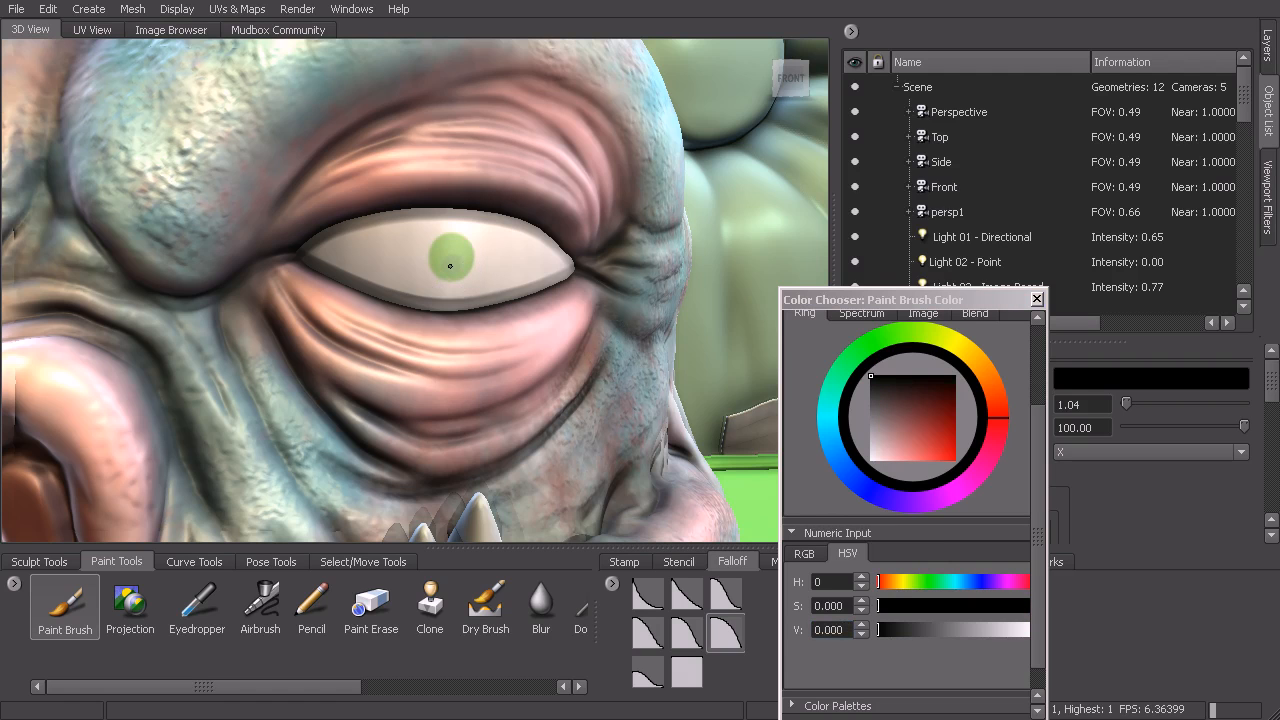
left_click_drag(449, 258, 460, 255)
Sample the iris green with the Eyedropper and darken the Paint Brush color to HSV 90, 0.953, 0.353.
mouse_move(568, 297)
right_mouse_down("alt")
mouse_move(507, 222)
mouse_move(592, 303)
right_mouse_up("alt")
left_click_drag(592, 303, 529, 306, "alt")
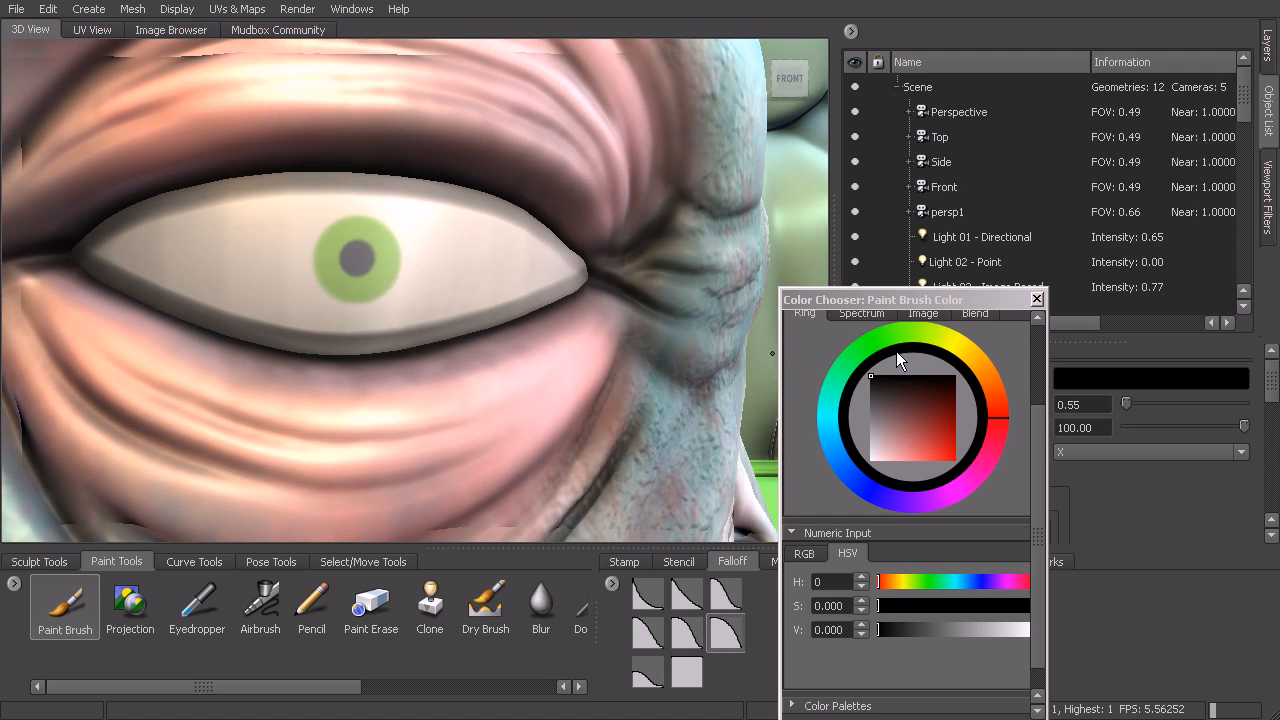
left_click(197, 606)
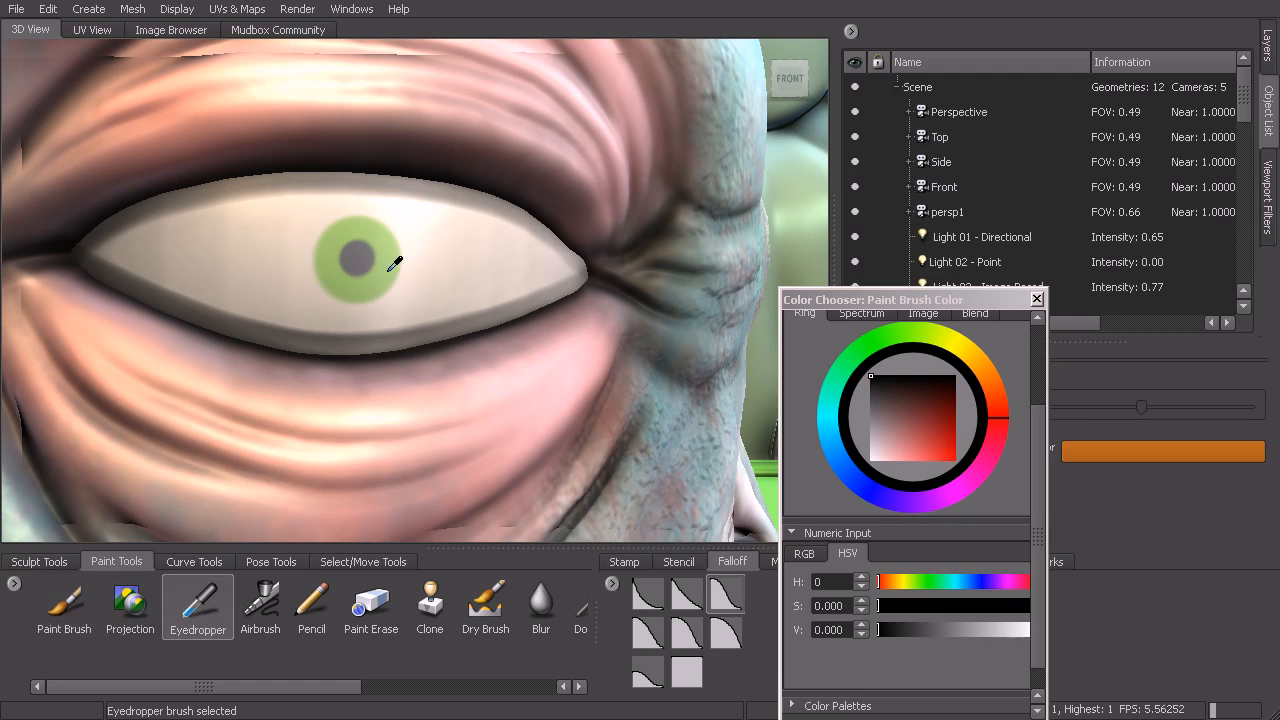
left_click(390, 268)
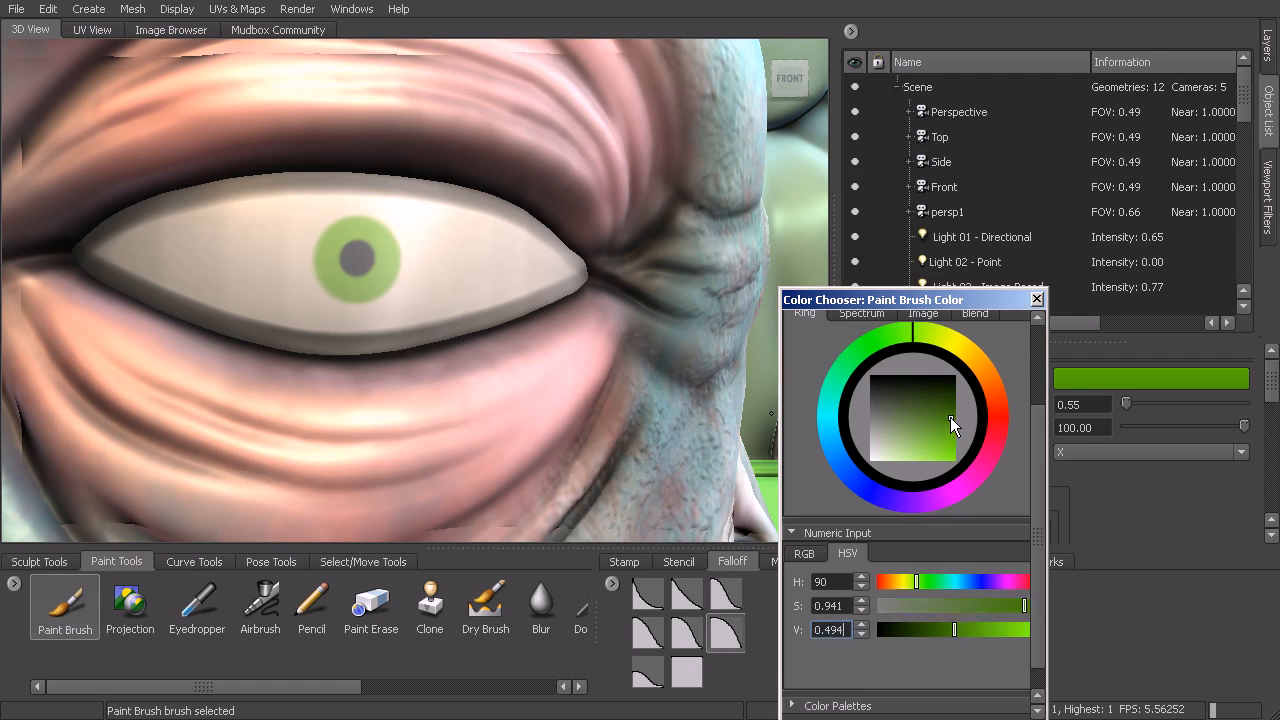
left_click_drag(950, 418, 952, 405)
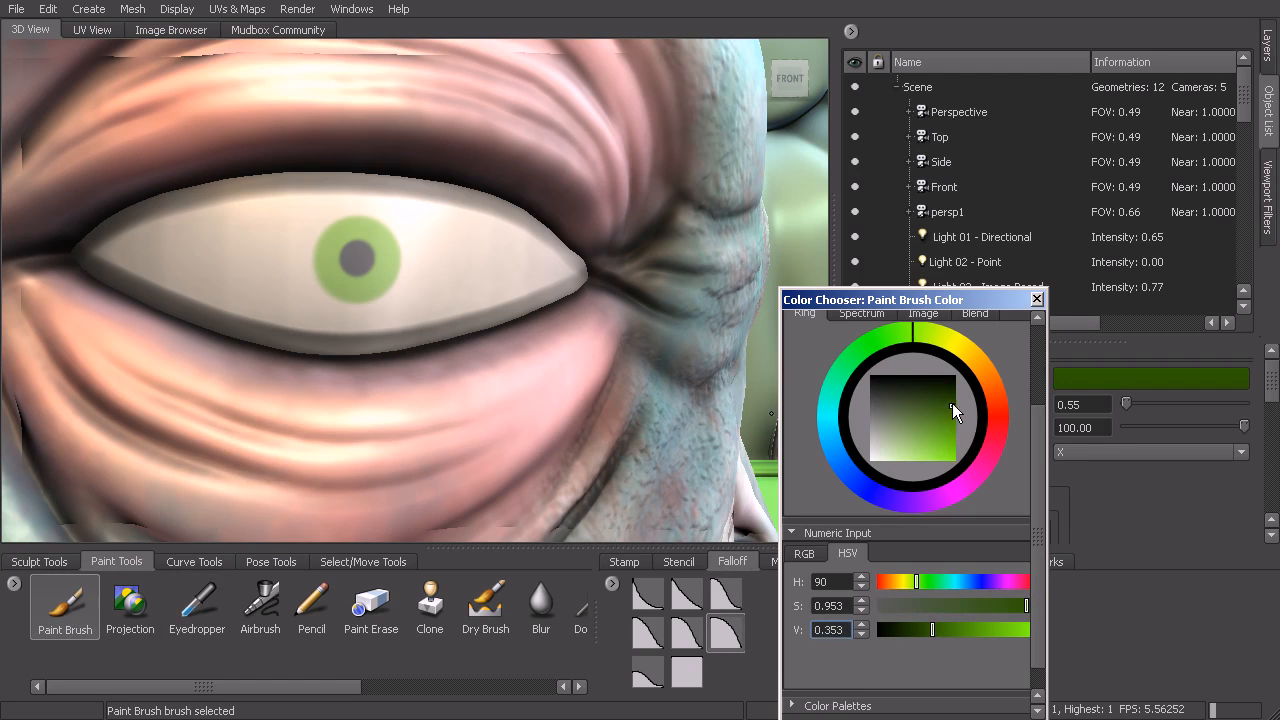
Paint short radial highlights into the green iris with the Dodge brush at size 0.18, without a stamp image.
left_click(1036, 299)
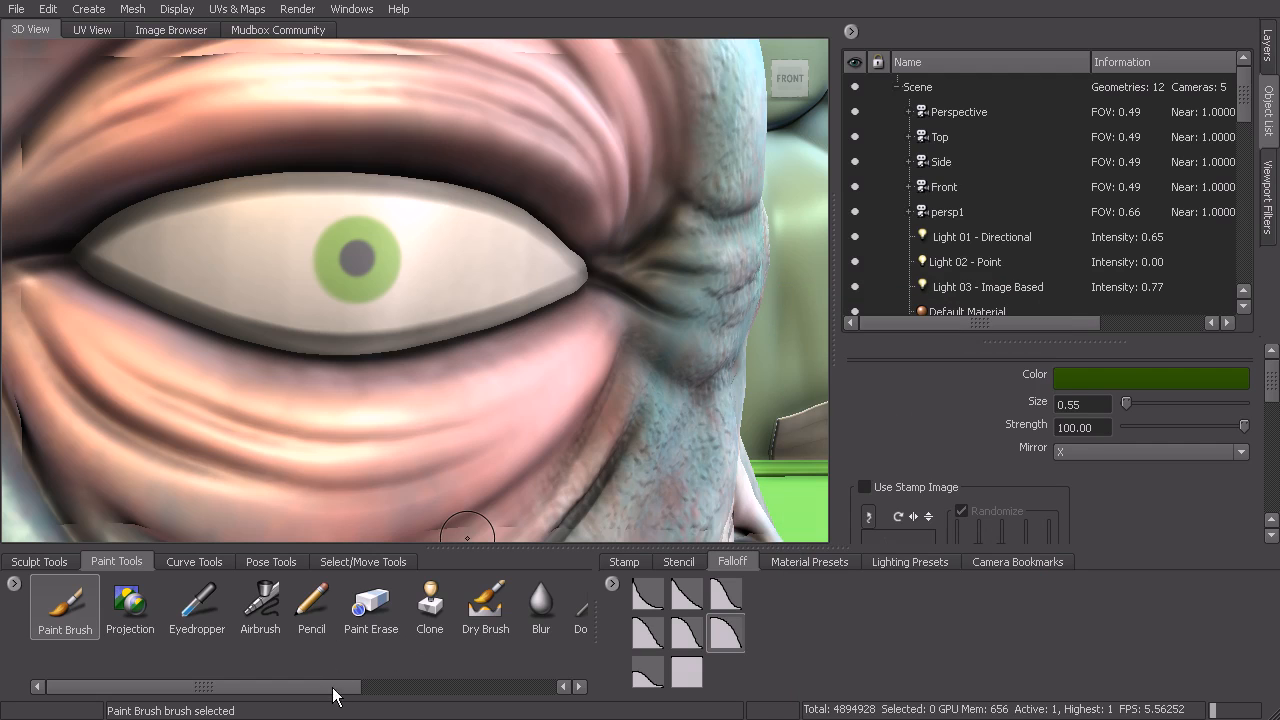
left_click_drag(343, 686, 441, 686)
left_click(405, 605)
left_click(864, 506)
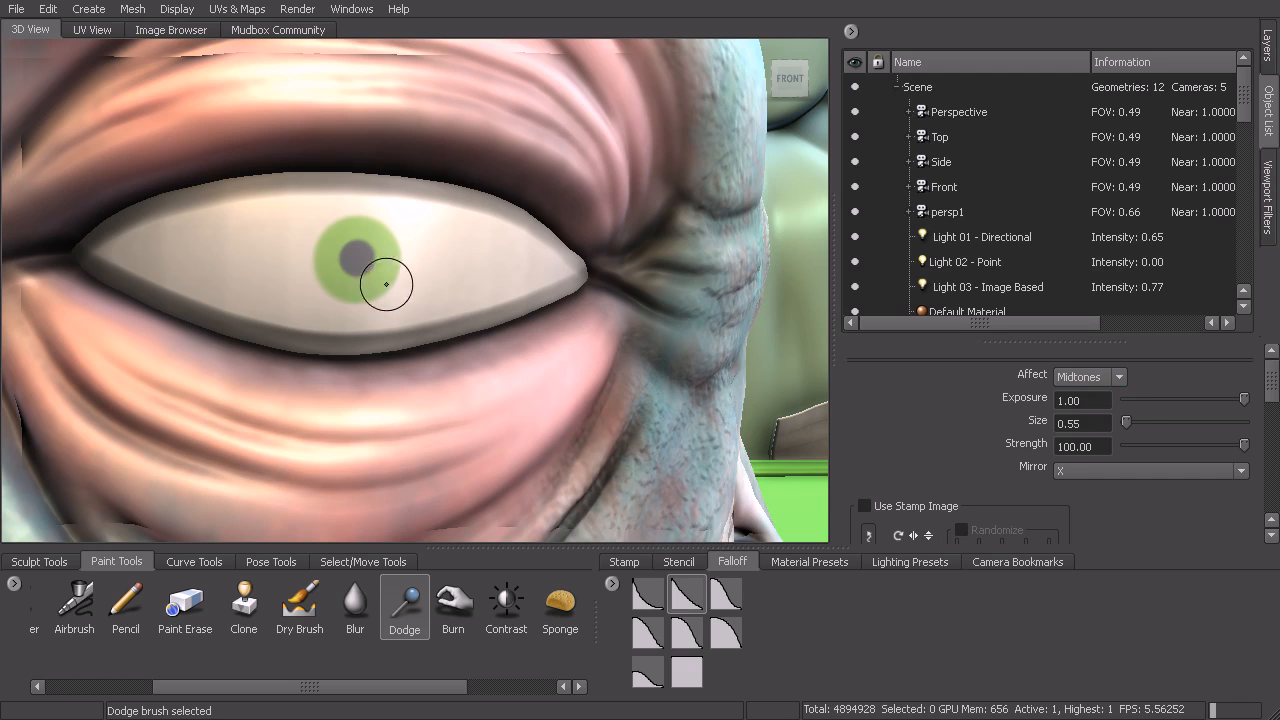
key("b")
left_click_drag(379, 273, 374, 230)
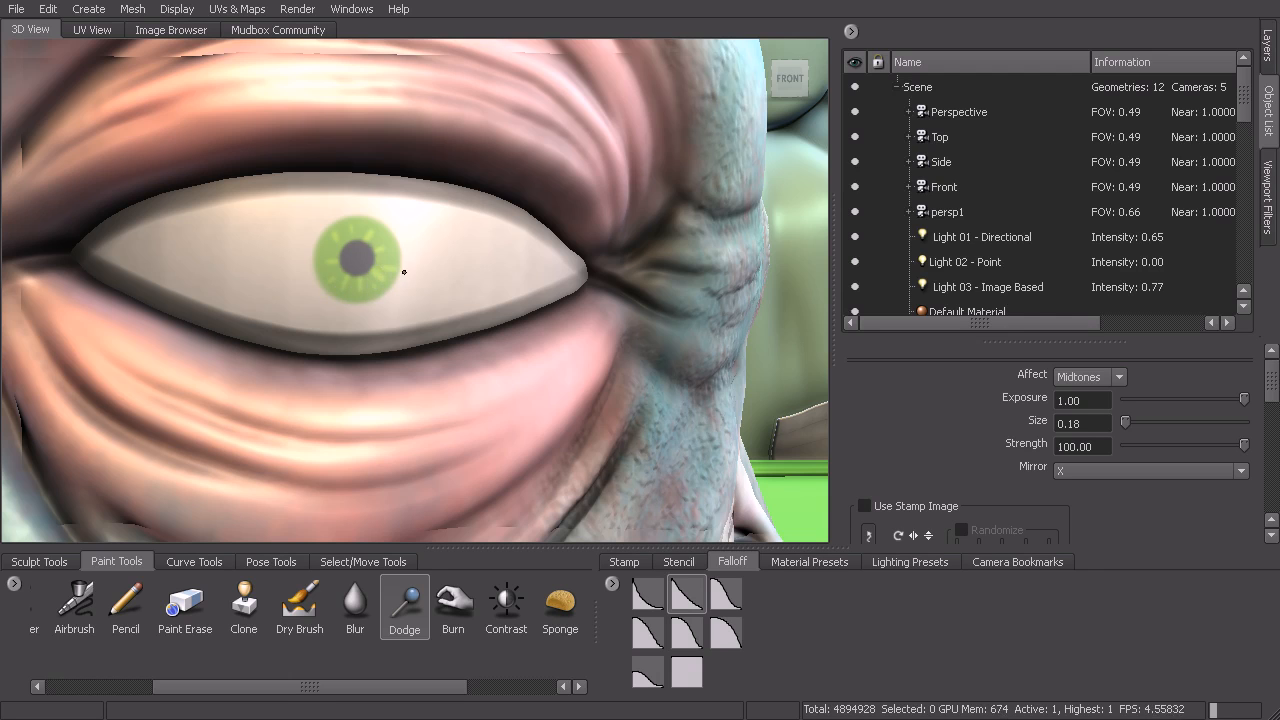
Choose the vertical streak stamp for the Dodge brush and paint finer light streaks around the iris at size 0.35.
left_click(630, 565)
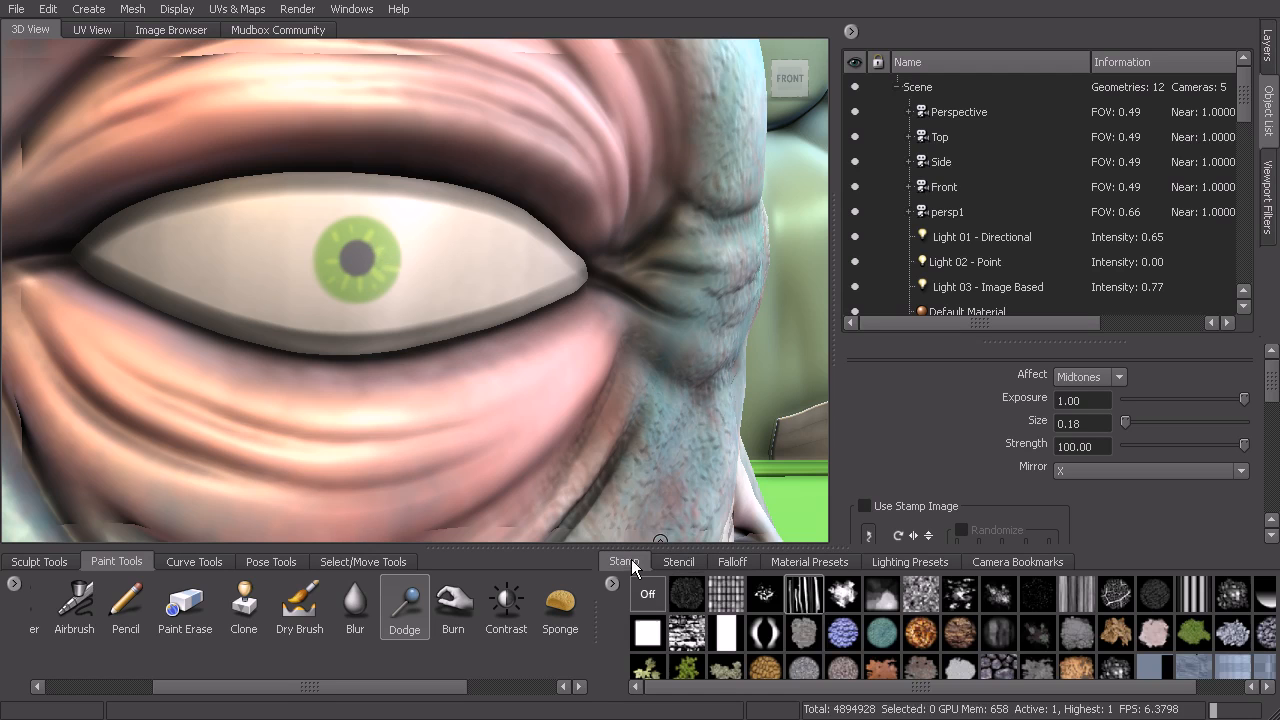
left_click(812, 600)
left_click_drag(371, 282, 385, 282)
mouse_move(392, 272)
left_mouse_down()
mouse_move(373, 244)
mouse_move(393, 227)
mouse_move(332, 229)
mouse_move(326, 257)
mouse_move(350, 292)
left_mouse_up()
Darken the pupil area and parts of the surrounding iris with Burn brush strokes at size 0.35.
left_click(454, 600)
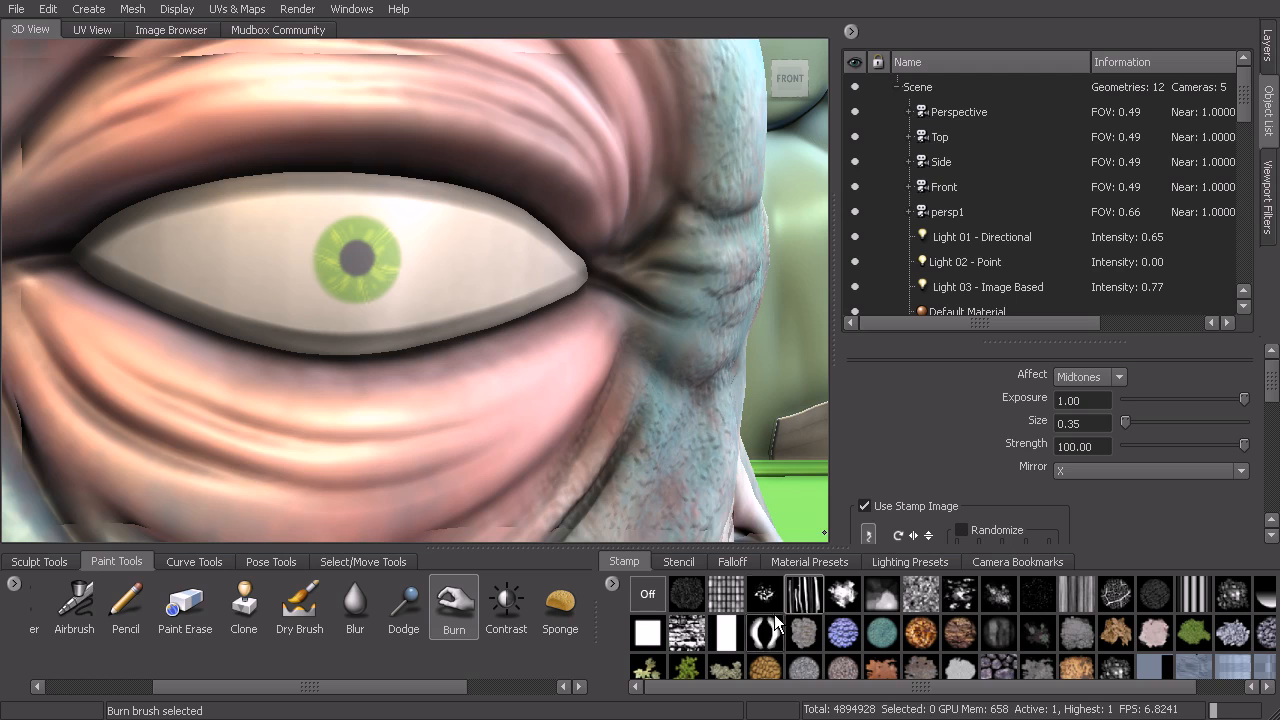
mouse_move(362, 265)
left_mouse_down()
mouse_move(378, 293)
mouse_move(378, 233)
mouse_move(357, 251)
left_mouse_up()
mouse_move(334, 240)
left_mouse_down()
mouse_move(349, 253)
mouse_move(327, 285)
mouse_move(349, 278)
left_mouse_up()
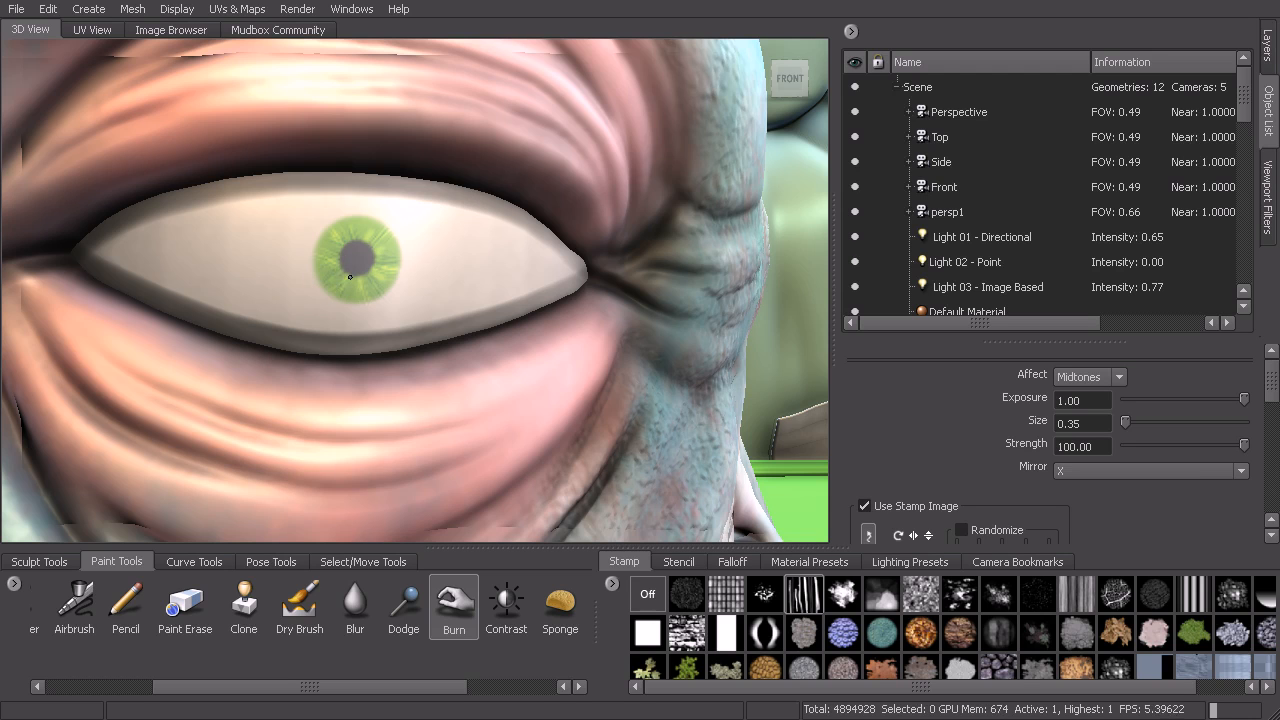
Try rotating the eye_lf object about its vertical axis to about 351.5 degrees, and undo the rotation.
right_click_drag(535, 304, 370, 288, "alt")
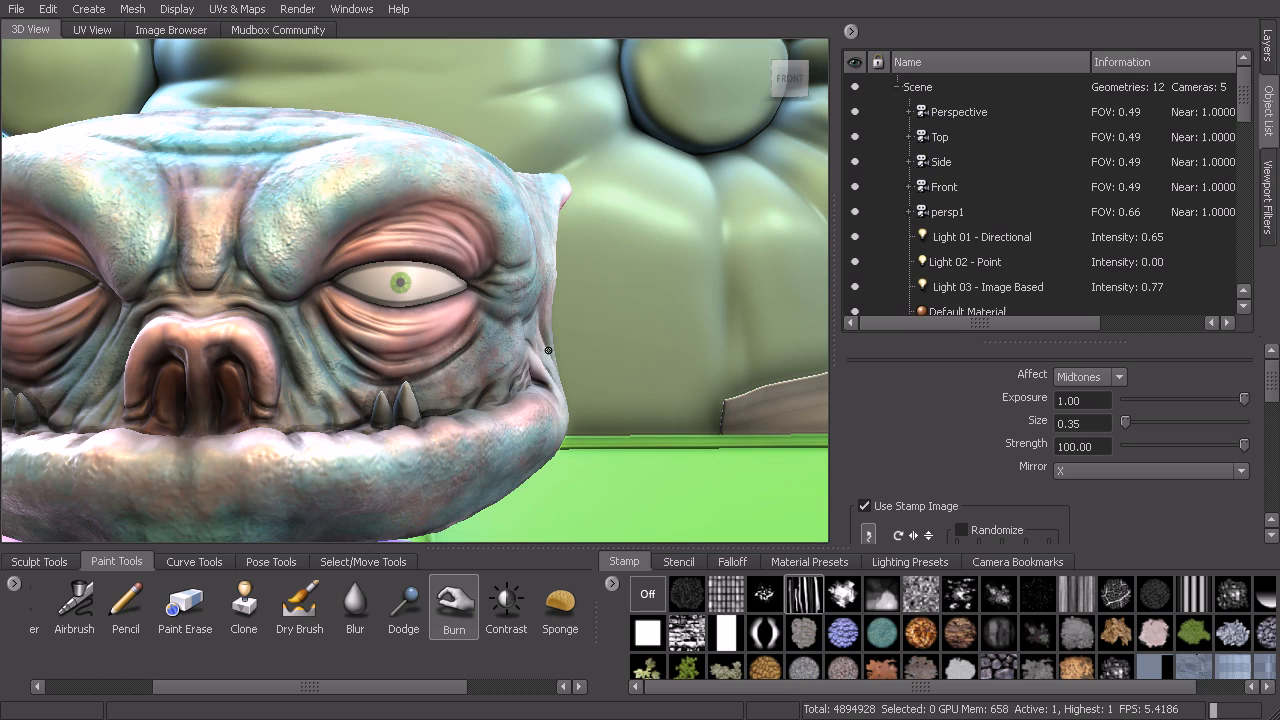
right_click_drag(531, 357, 563, 354, "alt")
left_click_drag(1246, 113, 1240, 215)
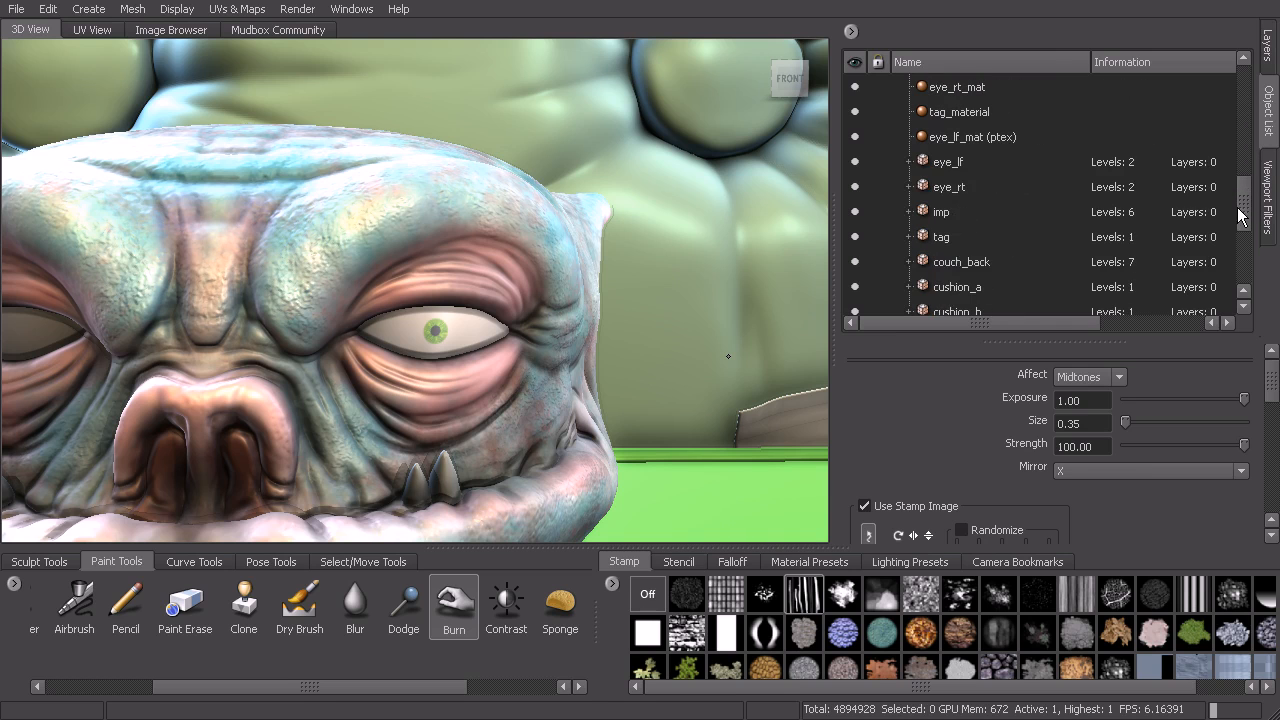
left_click(957, 187)
left_click(957, 163)
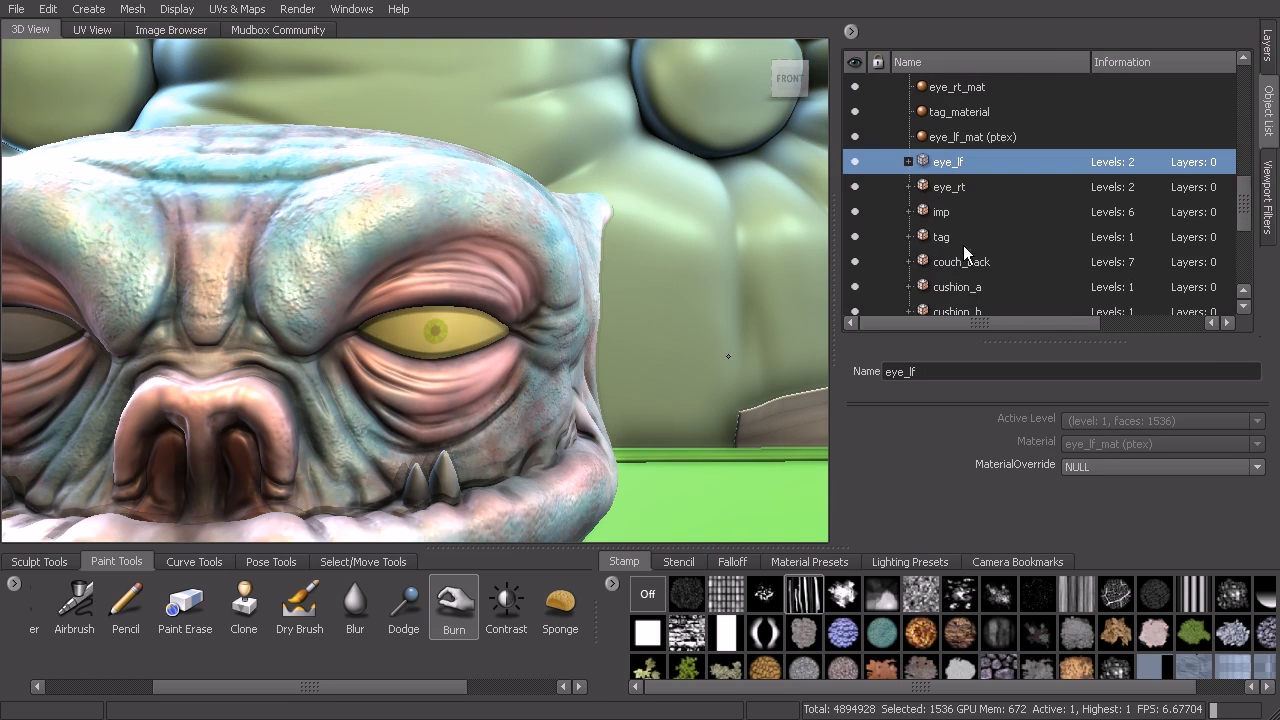
left_click(350, 562)
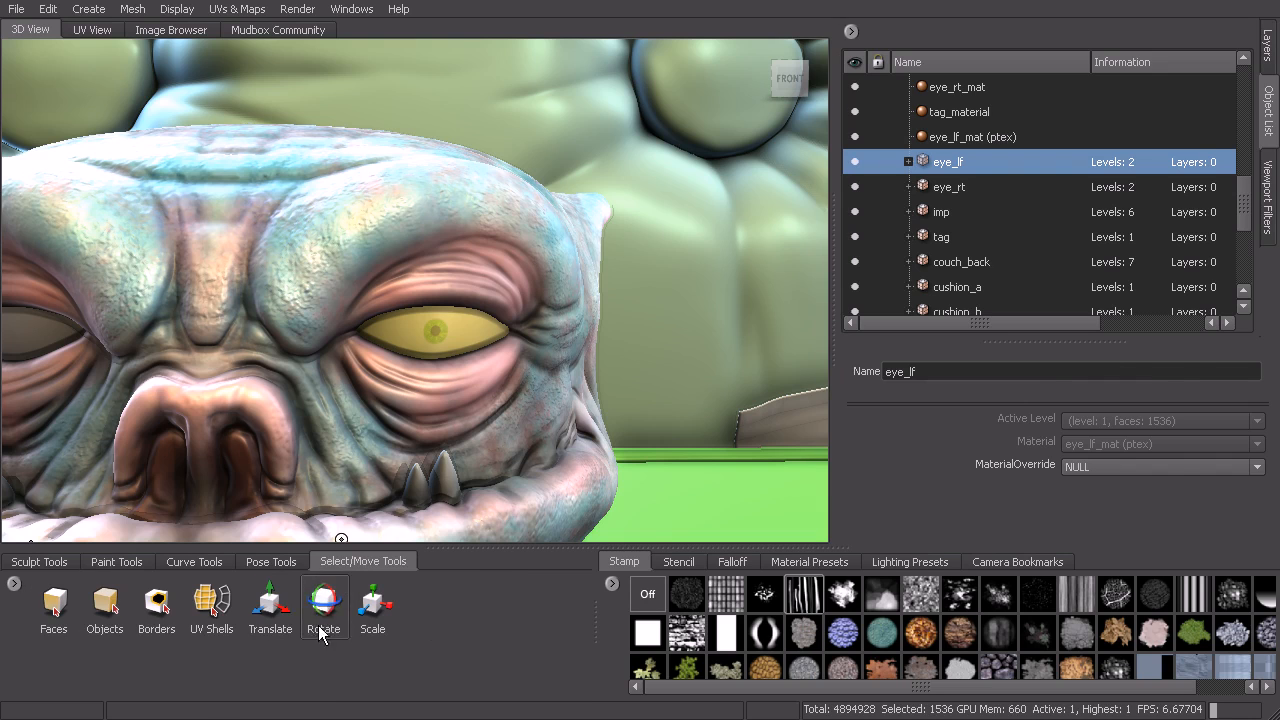
left_click(323, 606)
left_click_drag(407, 317, 535, 371)
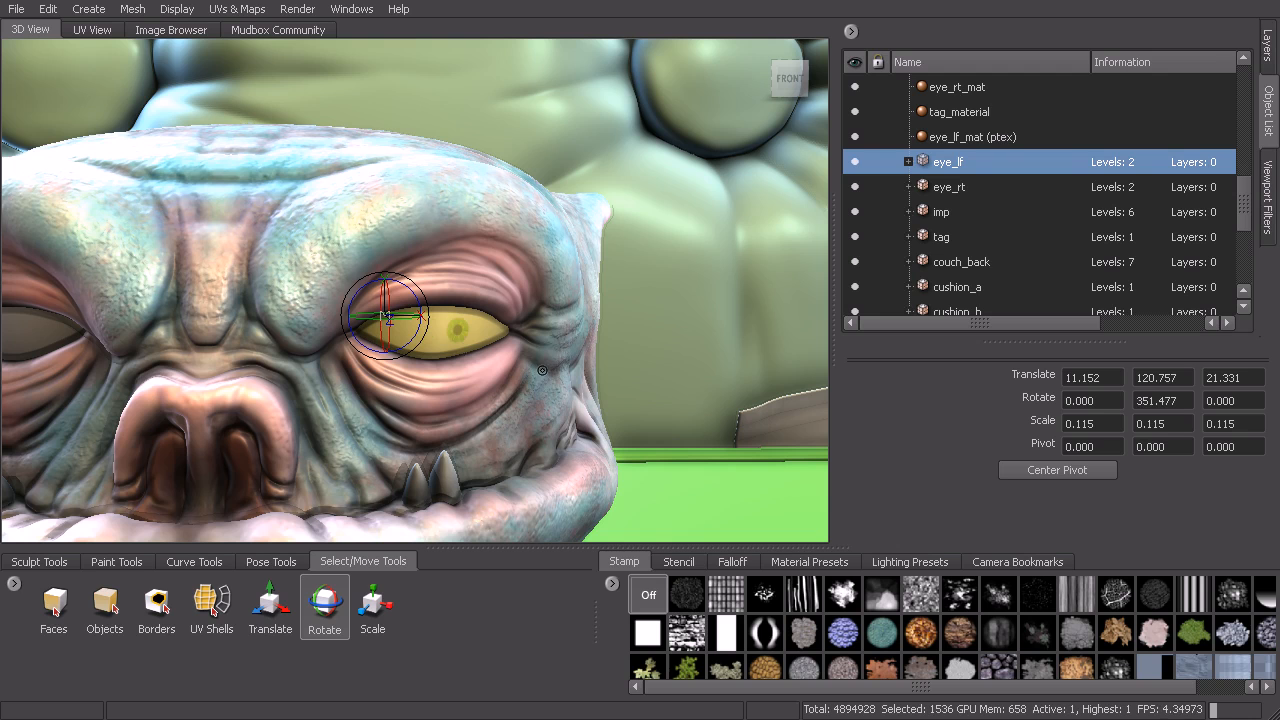
key("ctrl+z")
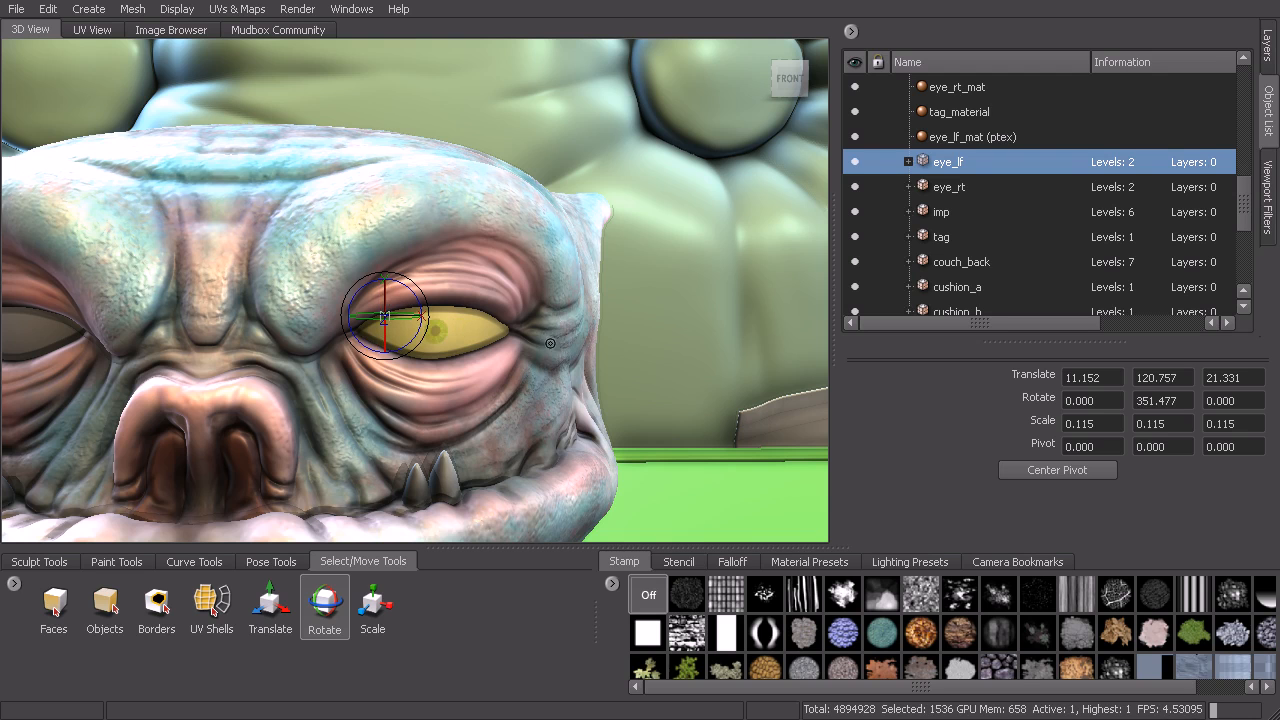
Show the paint layers of eye_lf and check whether the eye has any UV layout, returning to the 3D view.
scroll(550, 343, "down", 10)
scroll(550, 303, "up", 2)
left_click(1267, 62)
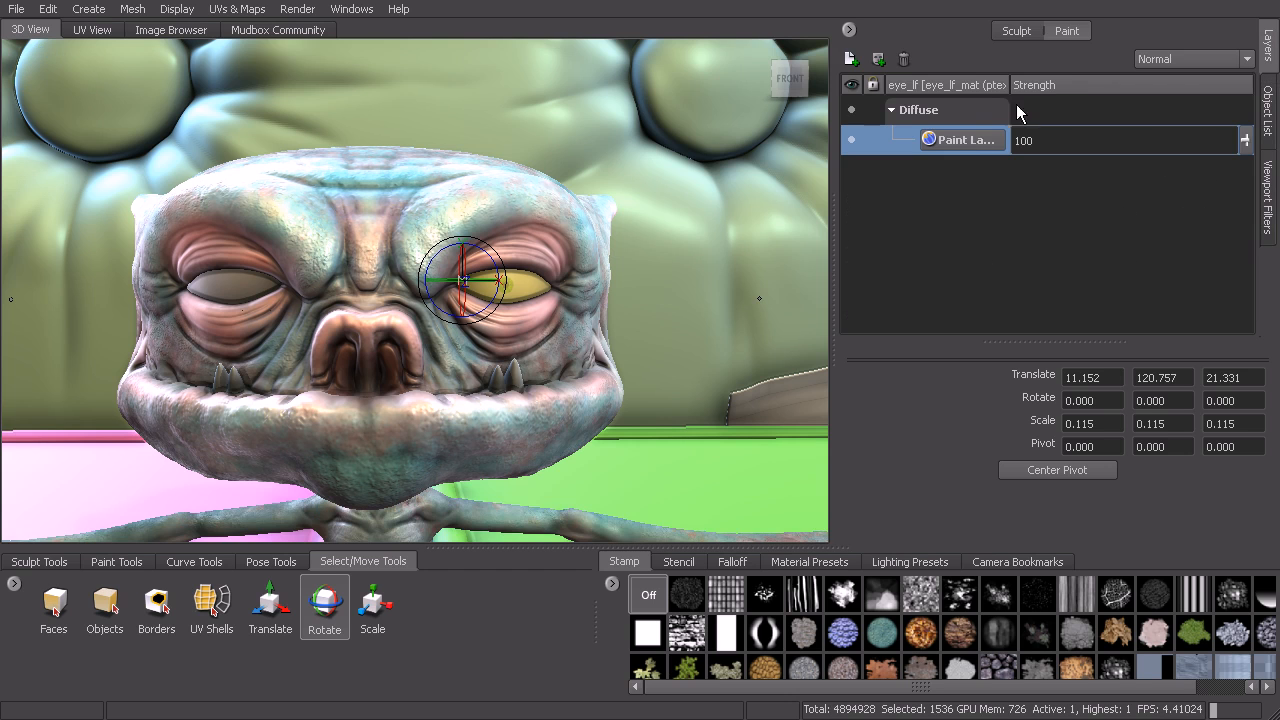
left_click(92, 29)
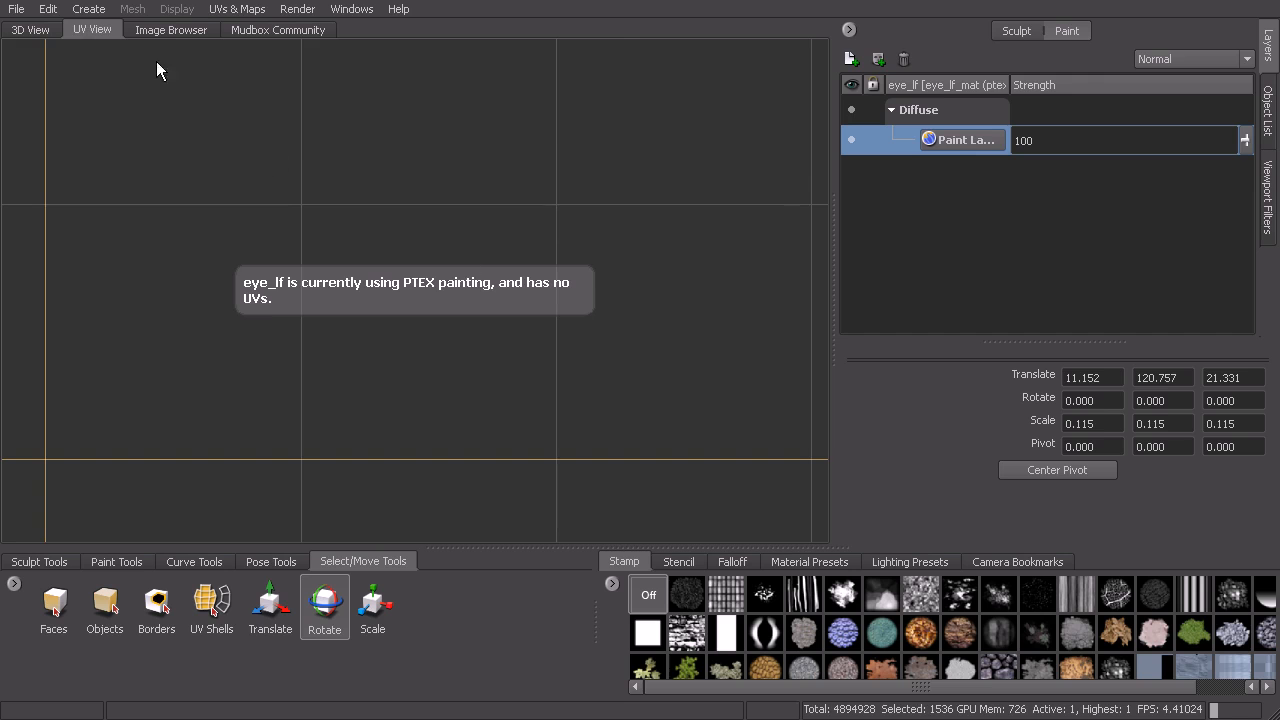
left_click(30, 29)
right_click_drag(558, 331, 606, 306, "alt")
left_click_drag(606, 306, 589, 278, "alt")
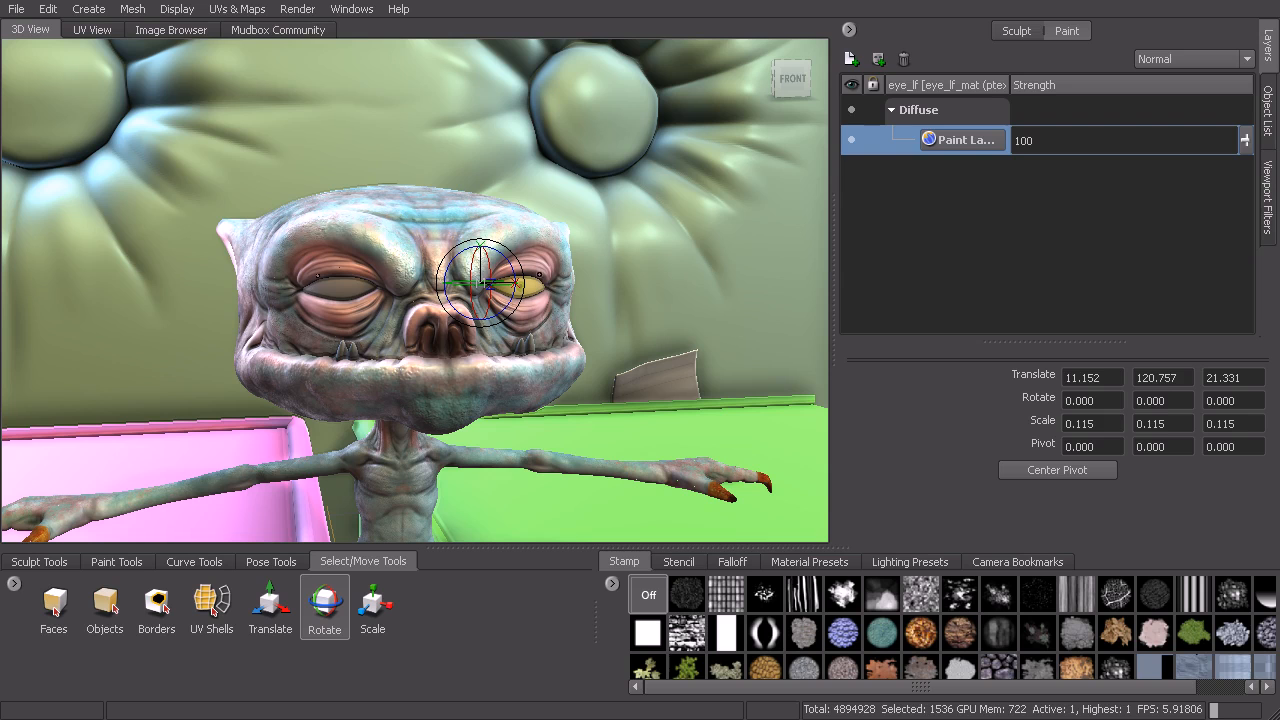
left_click(237, 9)
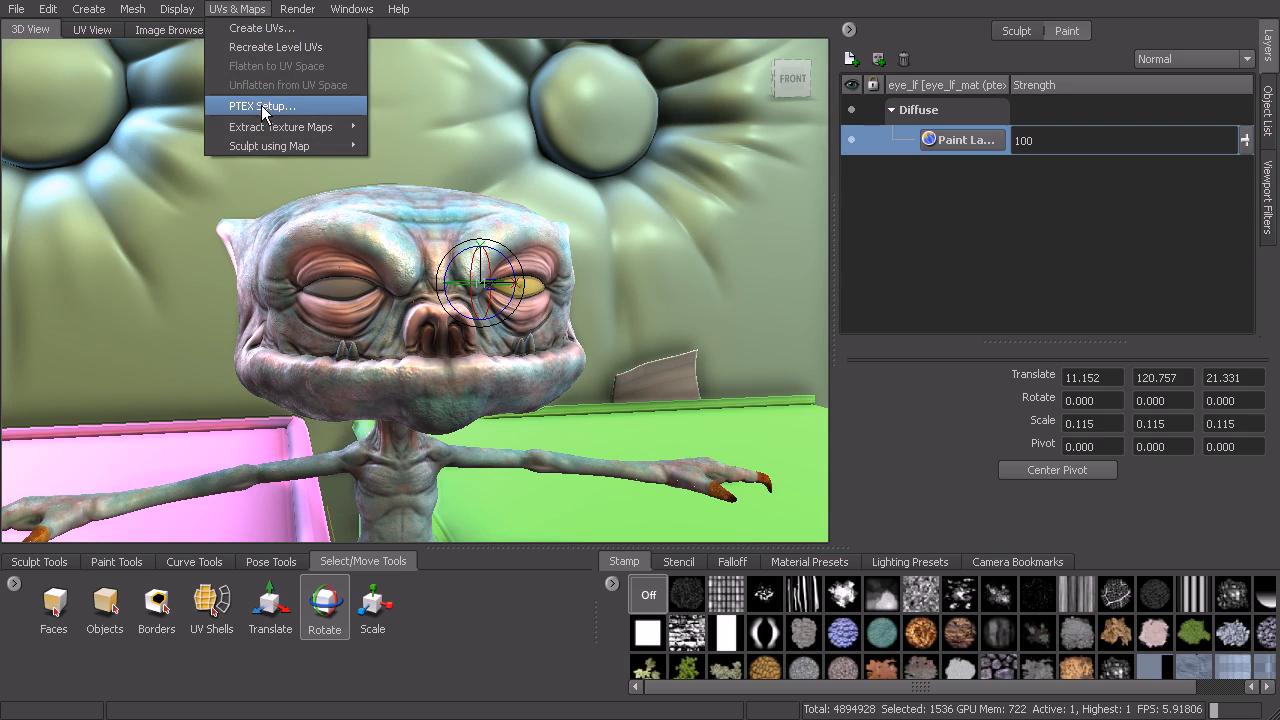
left_click(456, 10)
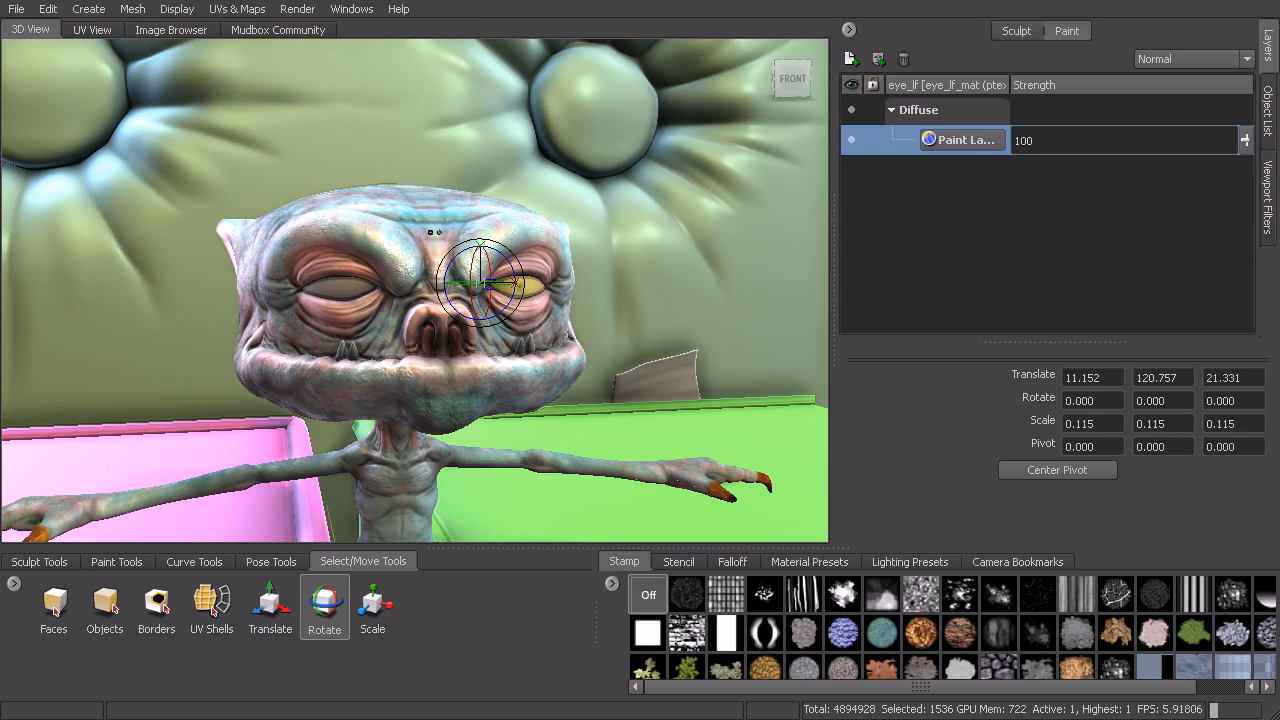